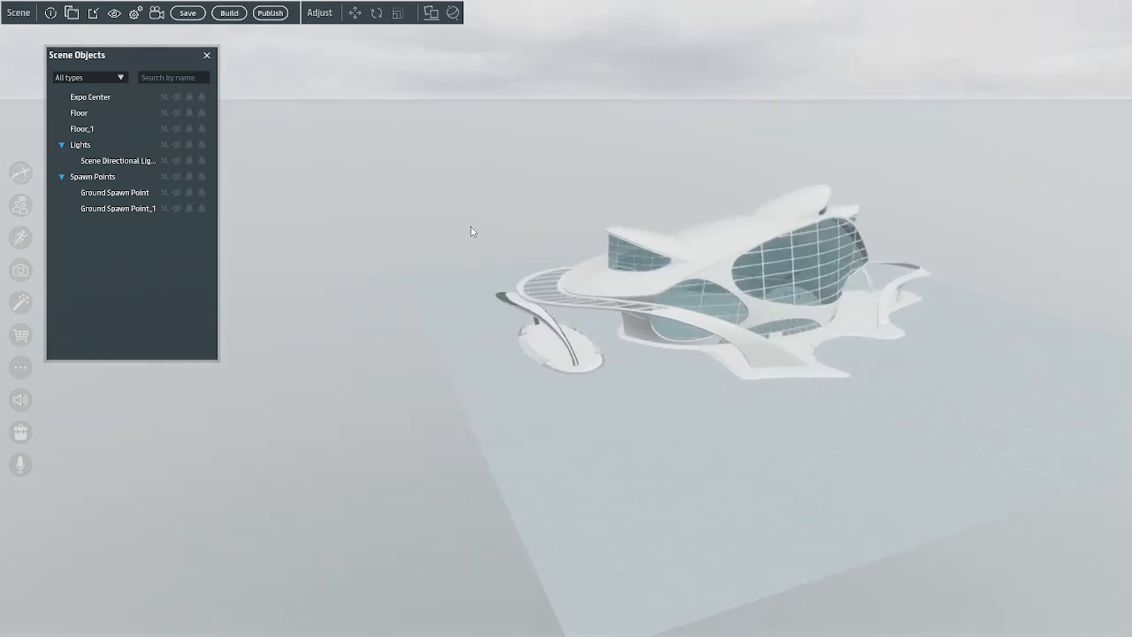
Examine the Expo Center building's facade, walkways and surrounding floor from several angles and distances
right_click_drag(710, 382, 697, 400)
scroll(664, 409, "up", 5)
scroll(667, 390, "down", 2)
scroll(664, 403, "down", 5)
scroll(705, 408, "up", 5)
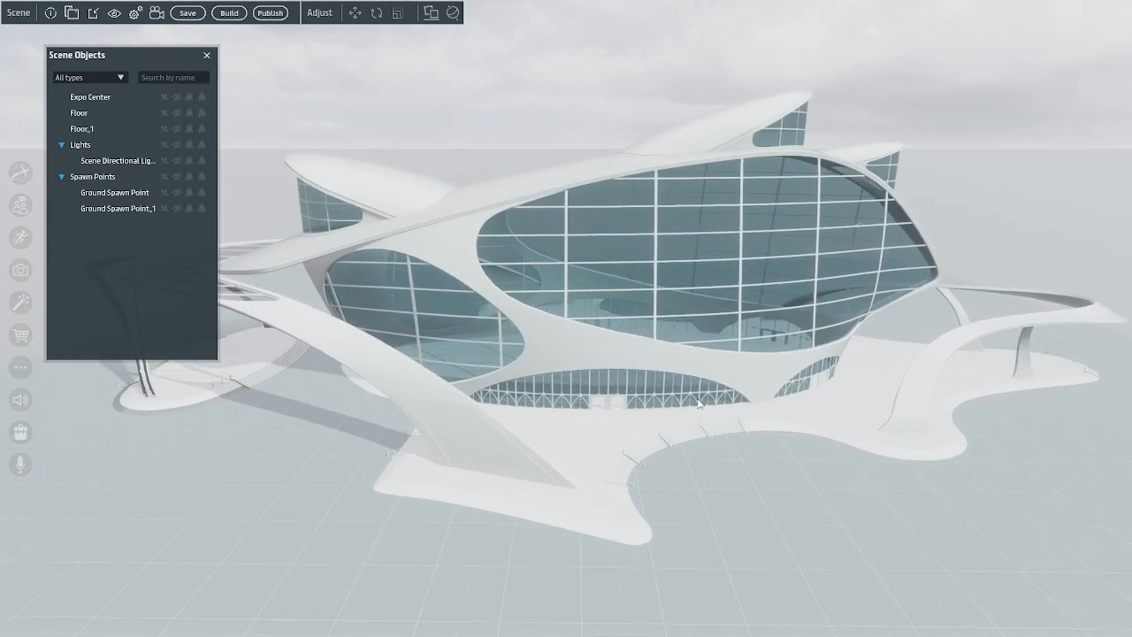
right_click_drag(821, 489, 771, 480)
scroll(690, 473, "down", 4)
scroll(683, 472, "up", 1)
scroll(682, 475, "up", 3)
scroll(682, 474, "down", 3)
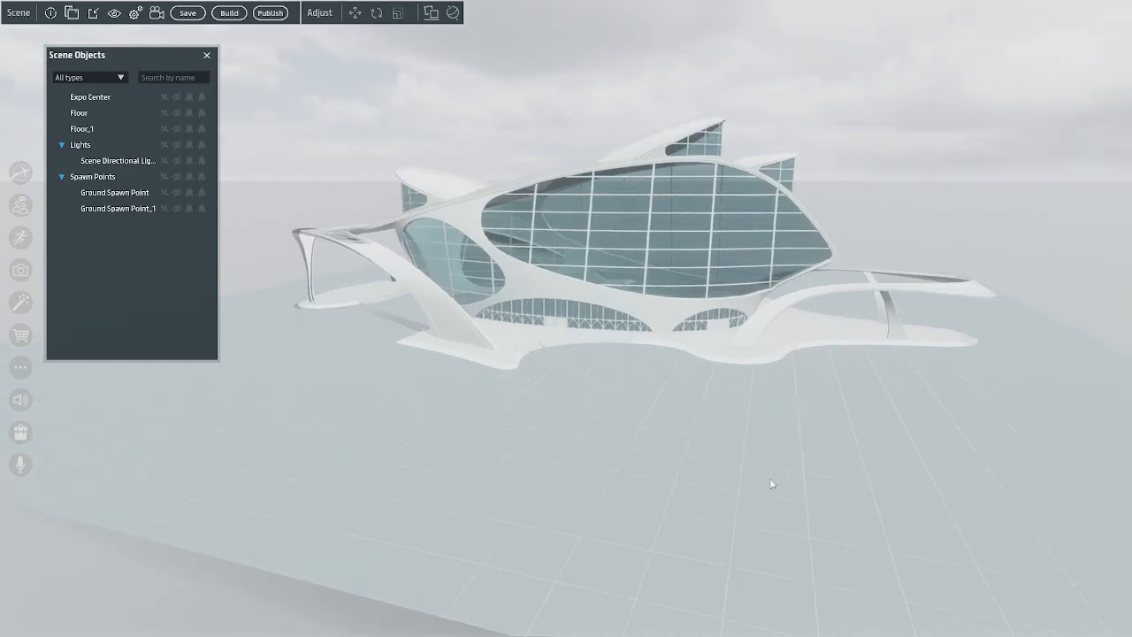
scroll(781, 477, "up", 2)
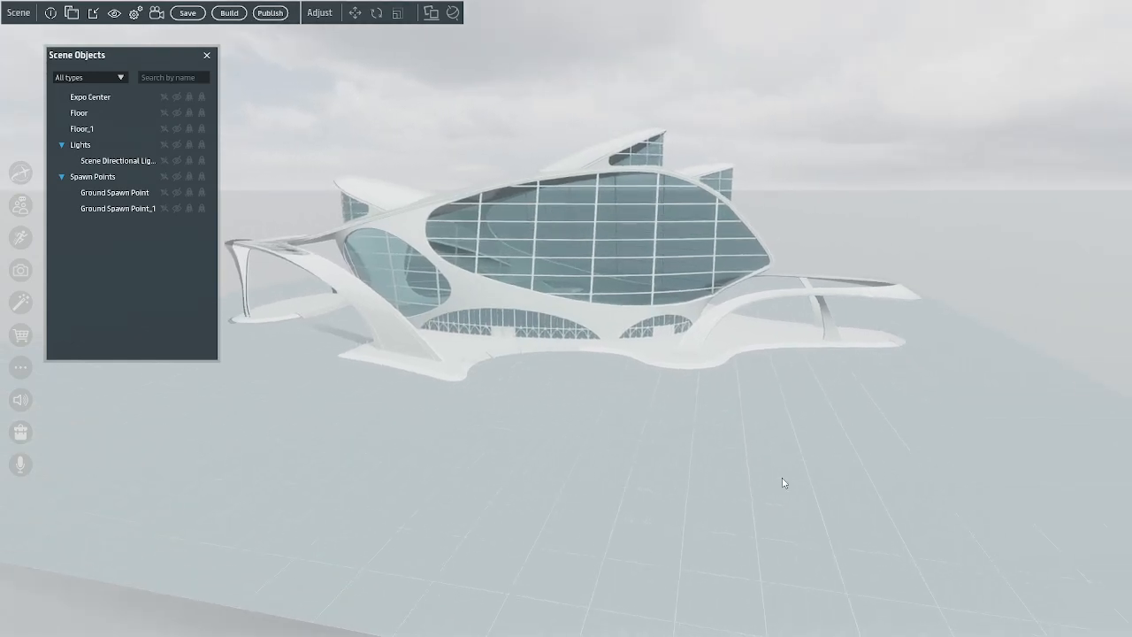
scroll(665, 374, "up", 4)
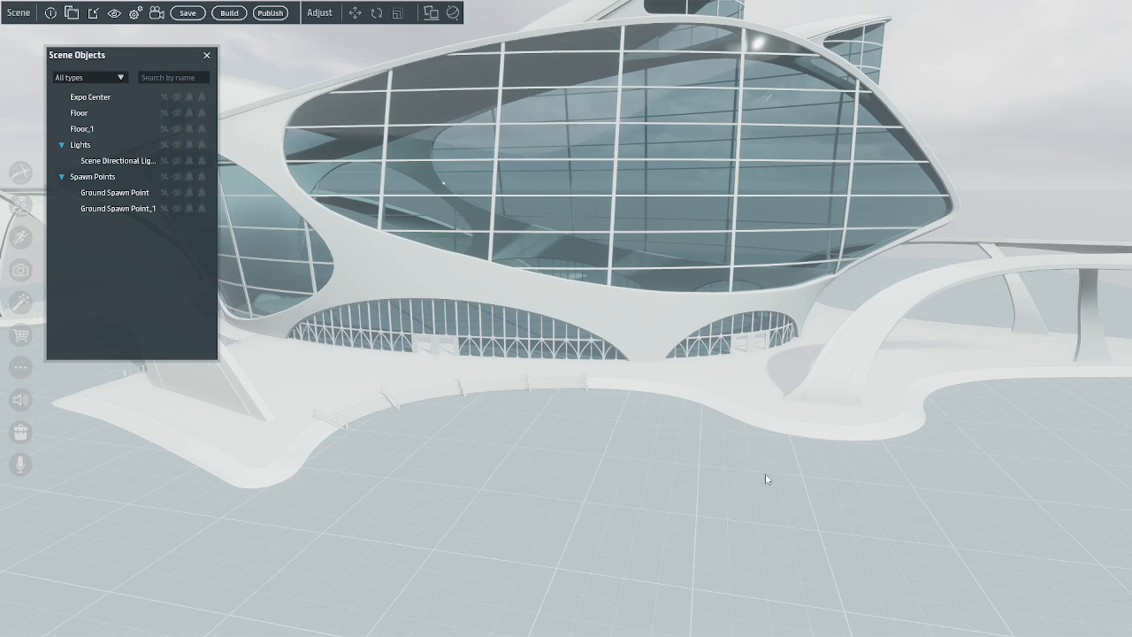
mouse_move(766, 473)
right_mouse_down()
mouse_move(749, 487)
mouse_move(762, 485)
right_mouse_up()
scroll(765, 485, "up", 5)
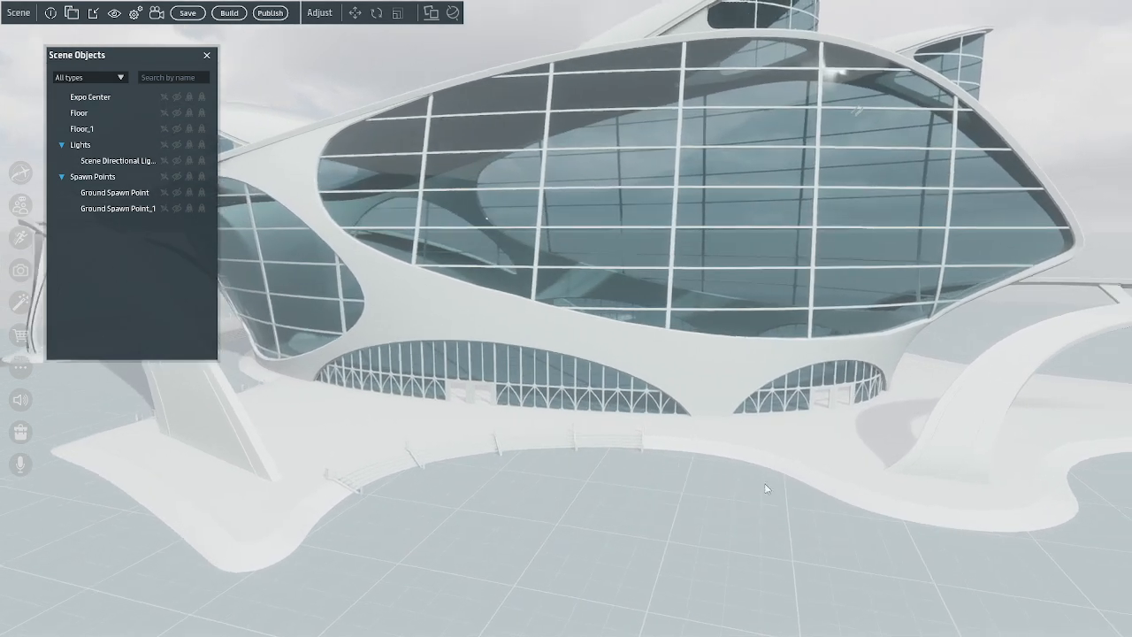
scroll(767, 481, "down", 3)
scroll(769, 482, "down", 5)
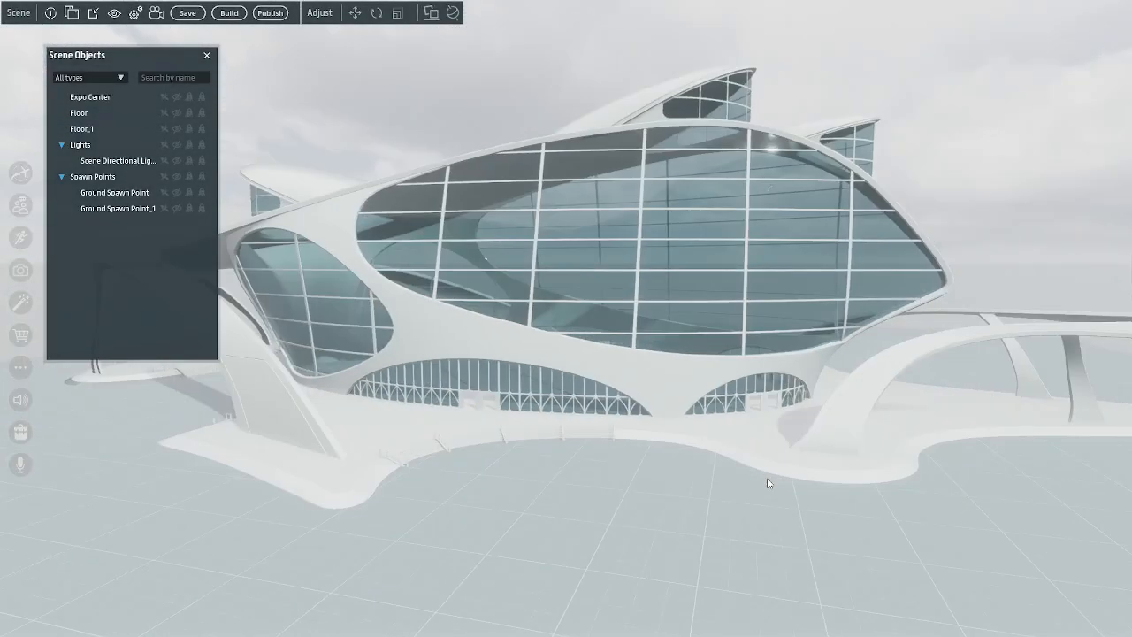
right_click_drag(768, 481, 830, 471)
scroll(831, 470, "down", 3)
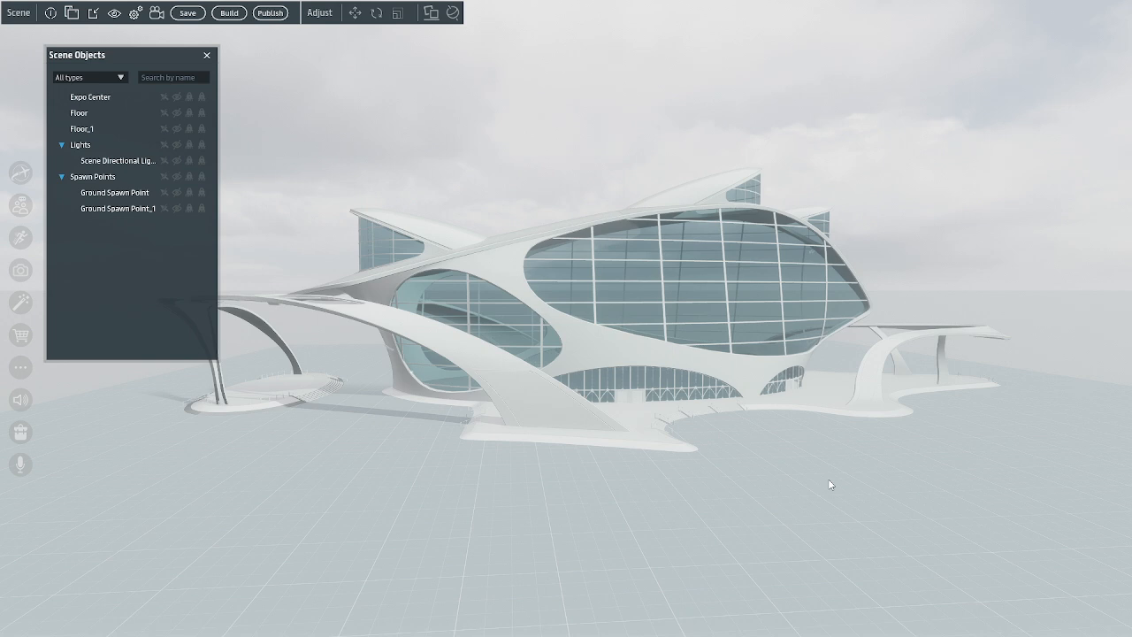
scroll(830, 484, "up", 5)
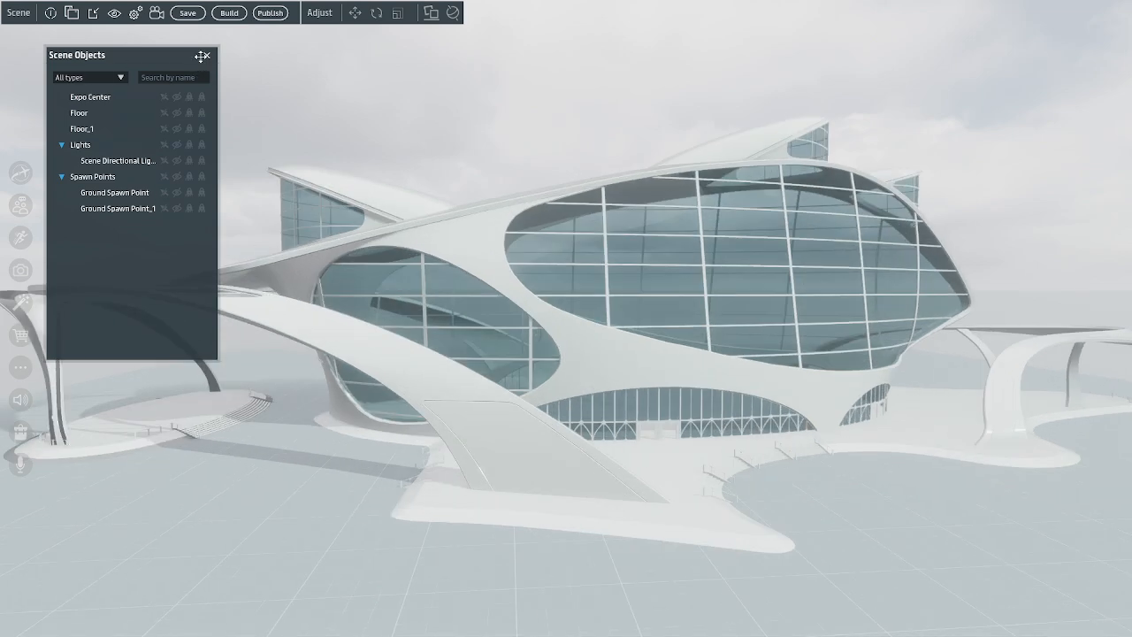
Hide the Scene Objects list and show it again
left_click(206, 55)
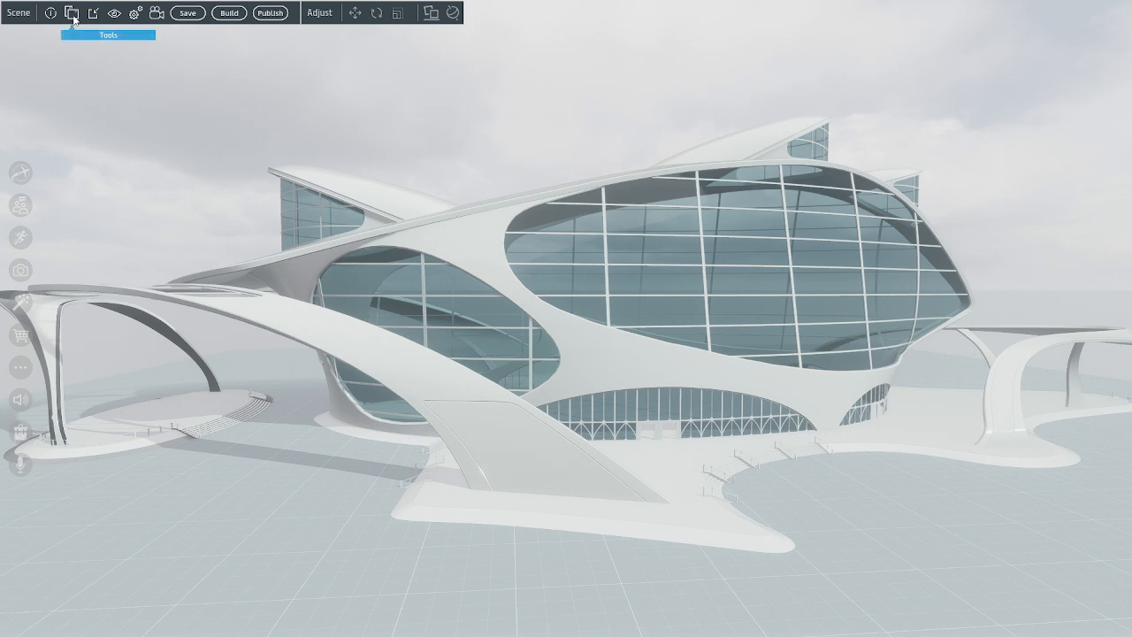
left_click(72, 13)
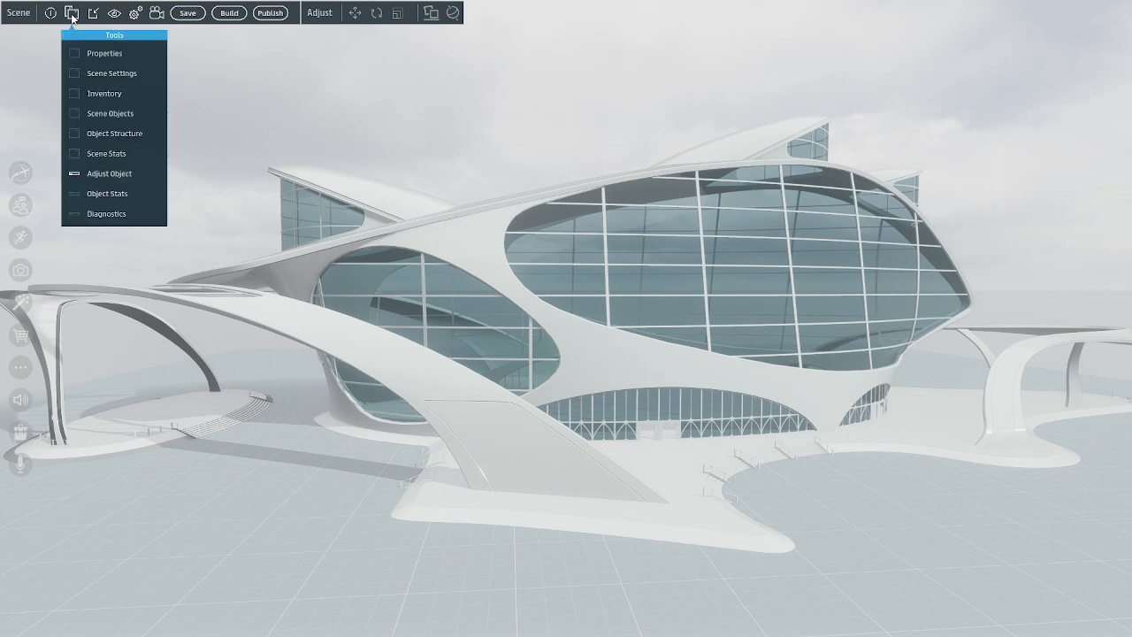
left_click(102, 115)
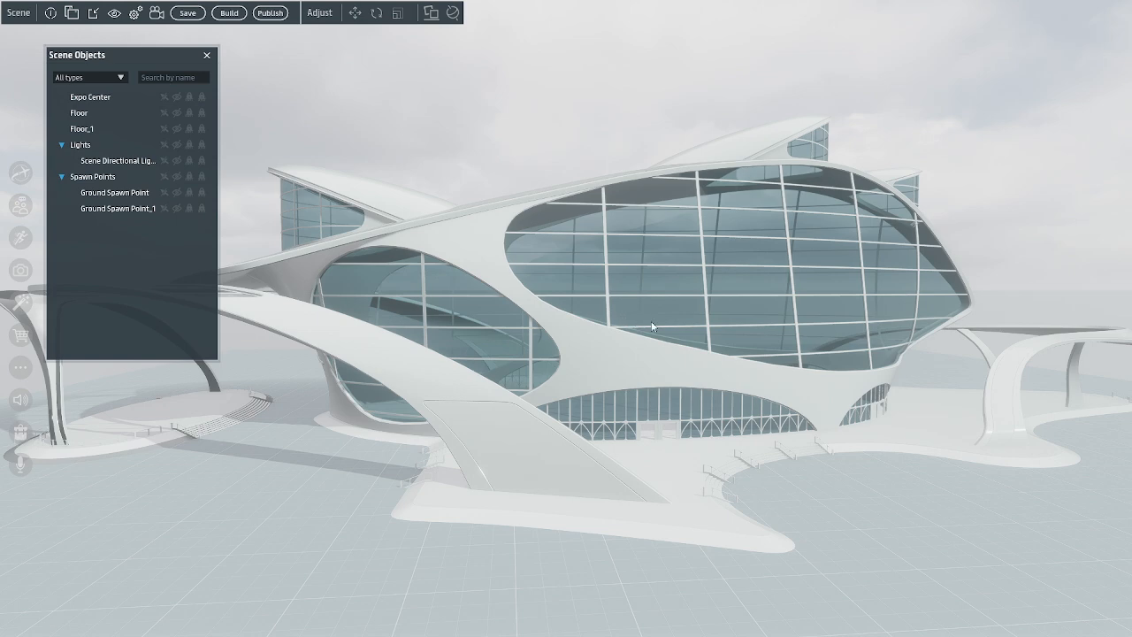
Open the material settings of the Expo Center object and look through its loaded materials
right_click(112, 96)
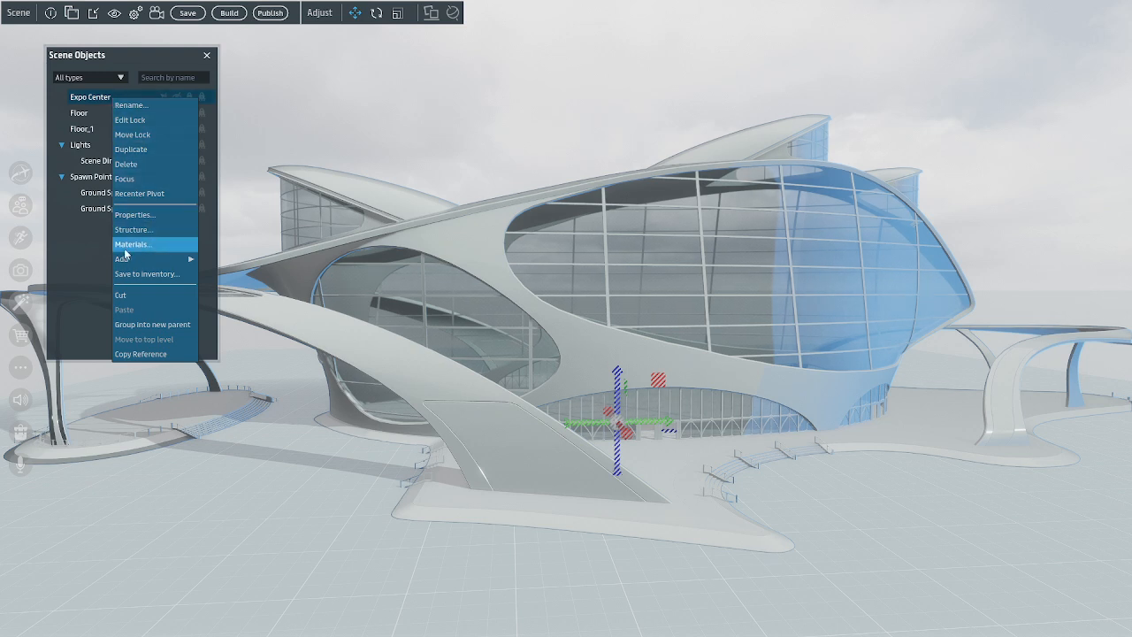
mouse_move(154, 258)
left_click(172, 245)
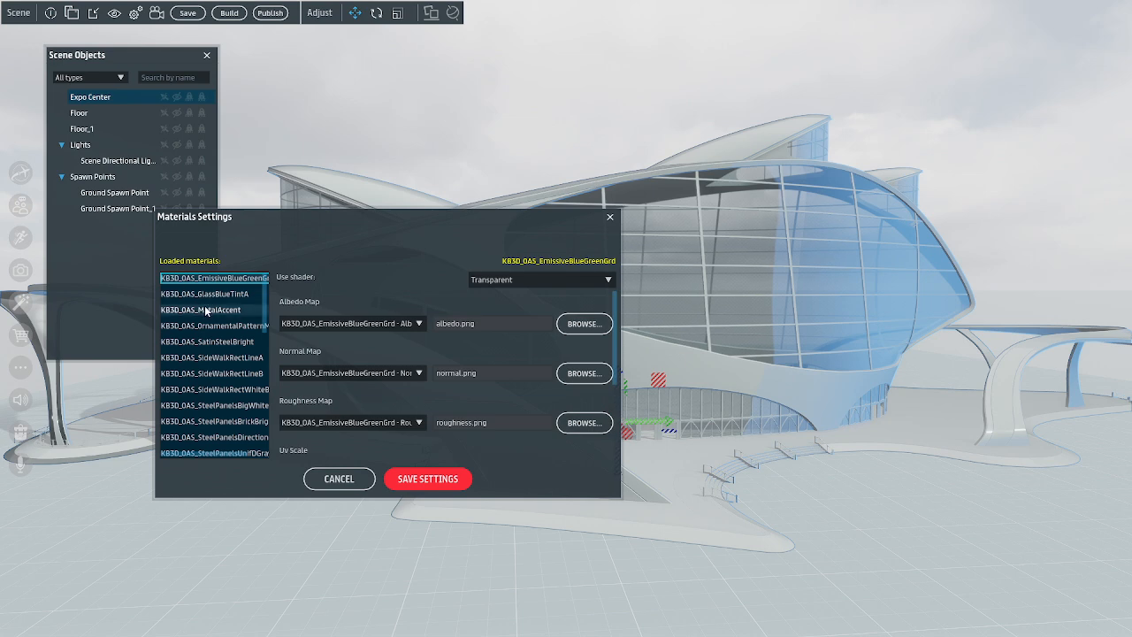
scroll(228, 323, "down", 3)
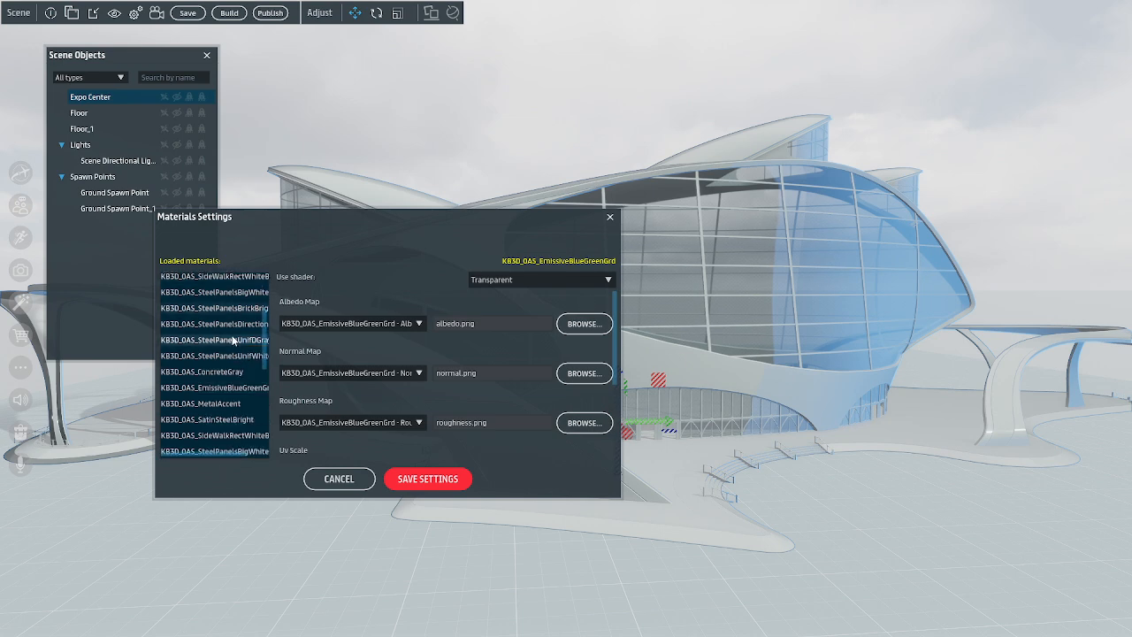
scroll(233, 339, "down", 5)
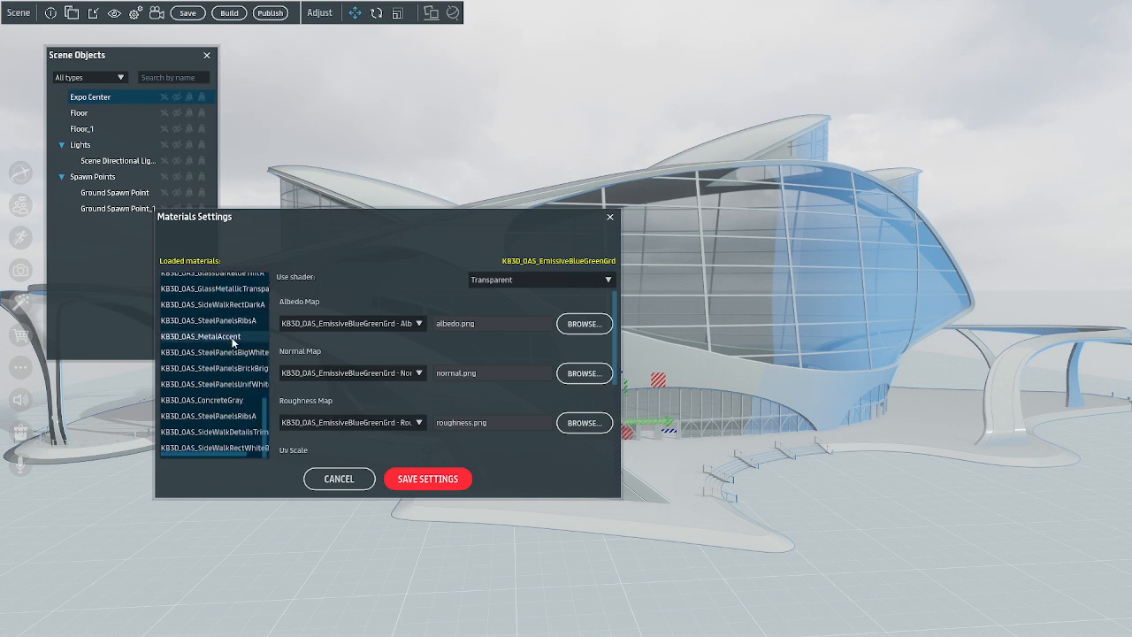
scroll(210, 402, "down", 5)
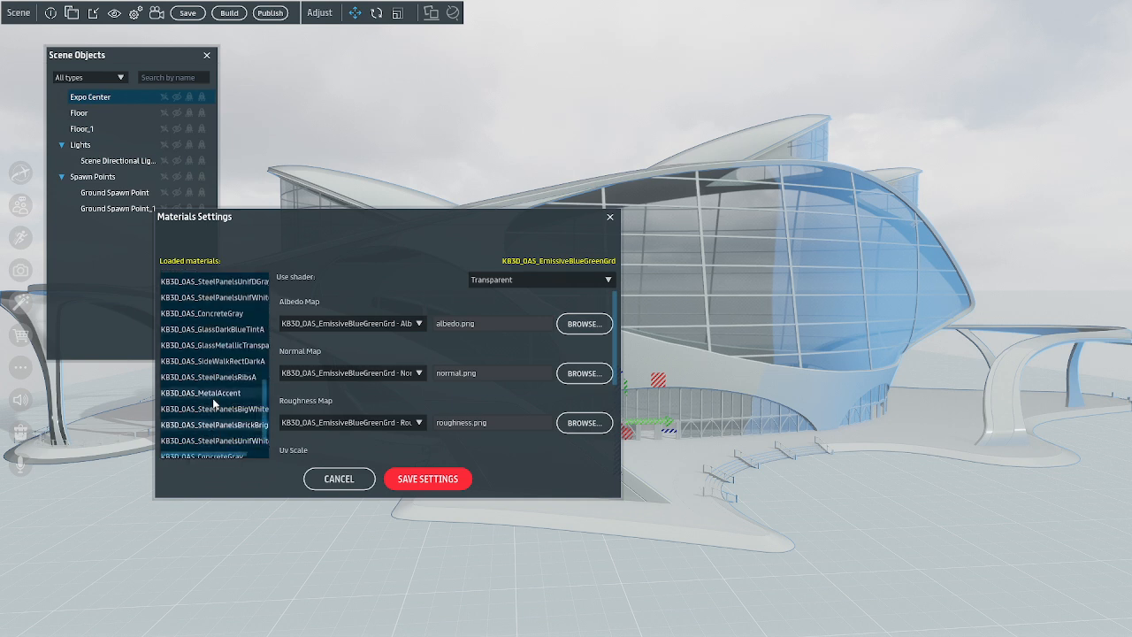
scroll(221, 361, "up", 3)
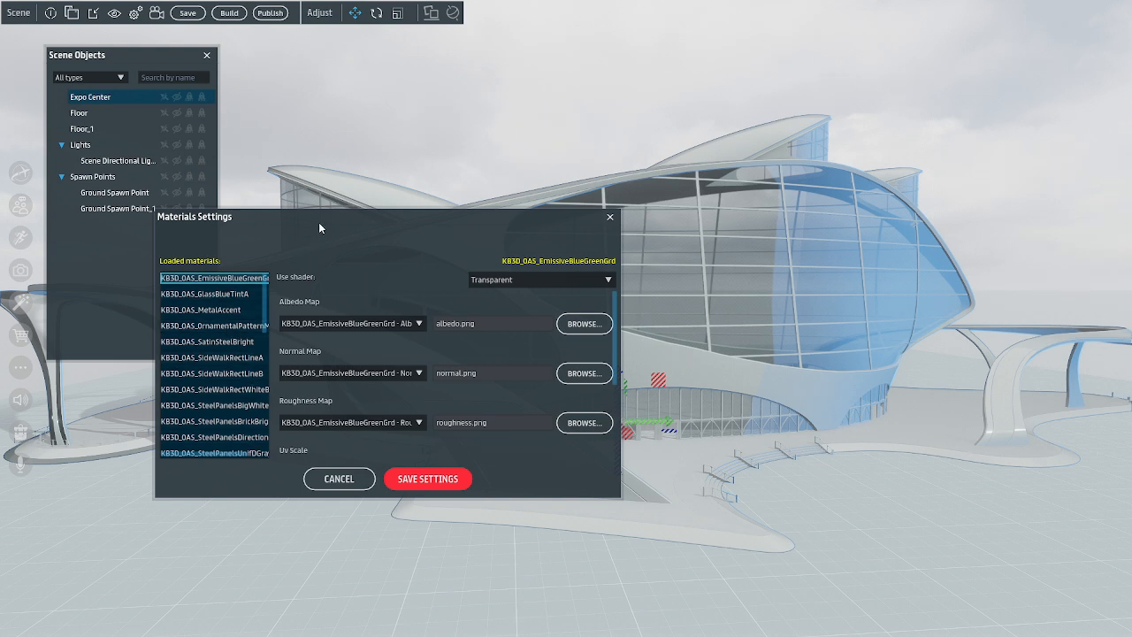
Reposition and enlarge the Materials Settings window to show more materials, and close the Scene Objects list
left_click_drag(320, 218, 809, 18)
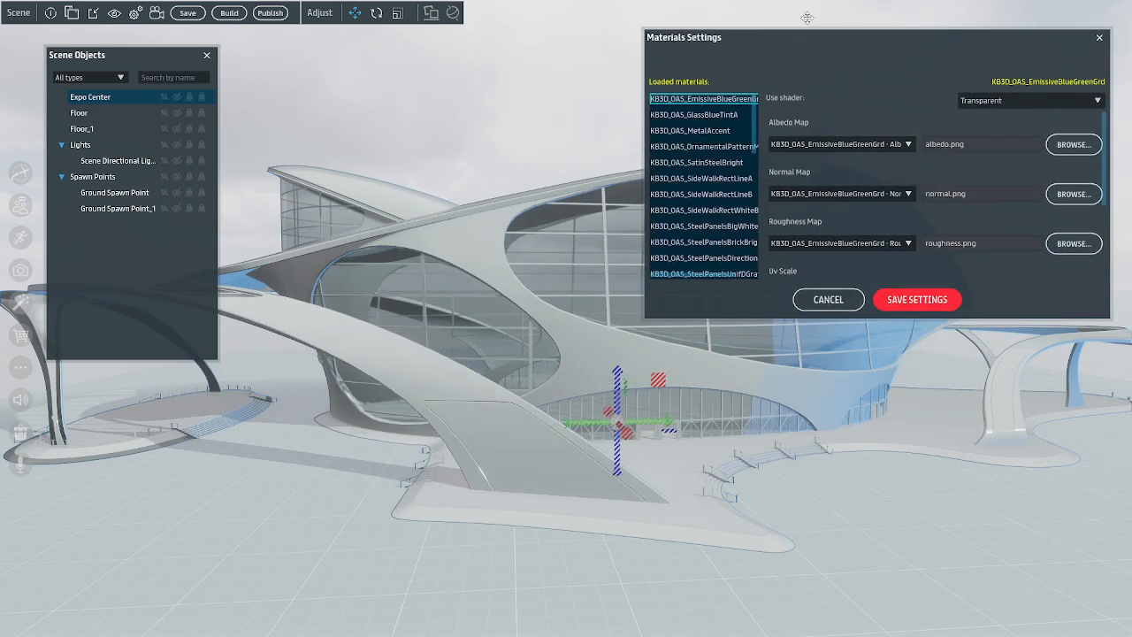
left_click_drag(688, 318, 711, 590)
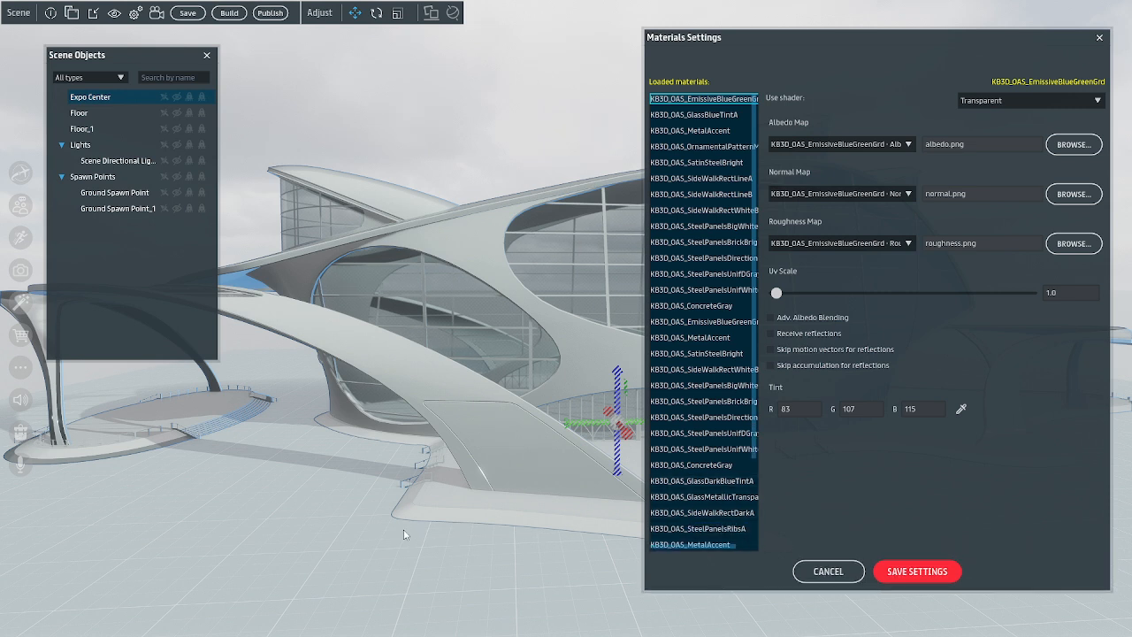
left_click(207, 56)
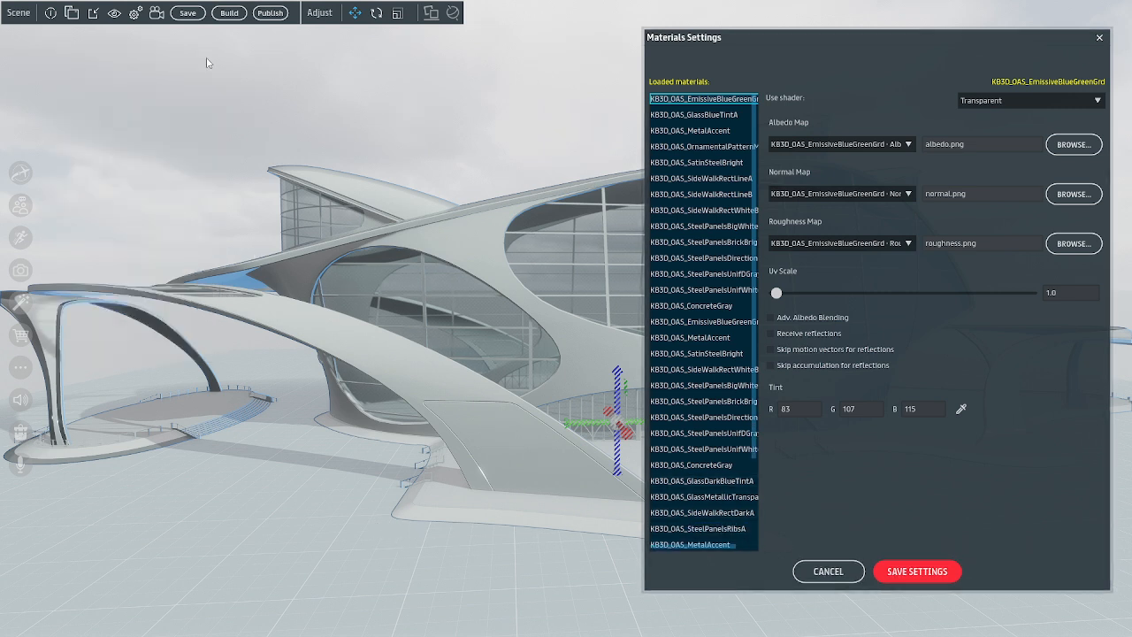
Try repositioning the Expo Center geometry in the scene with the Move tool
right_click_drag(288, 351, 344, 356)
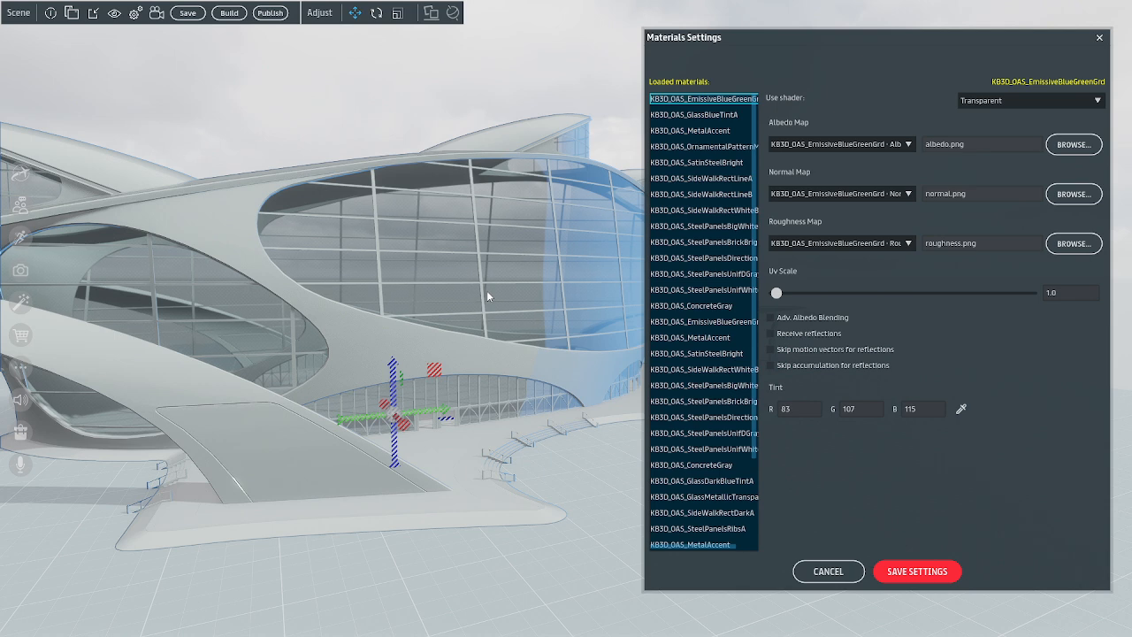
left_click(406, 350)
left_click_drag(372, 296, 387, 194)
left_click(458, 409)
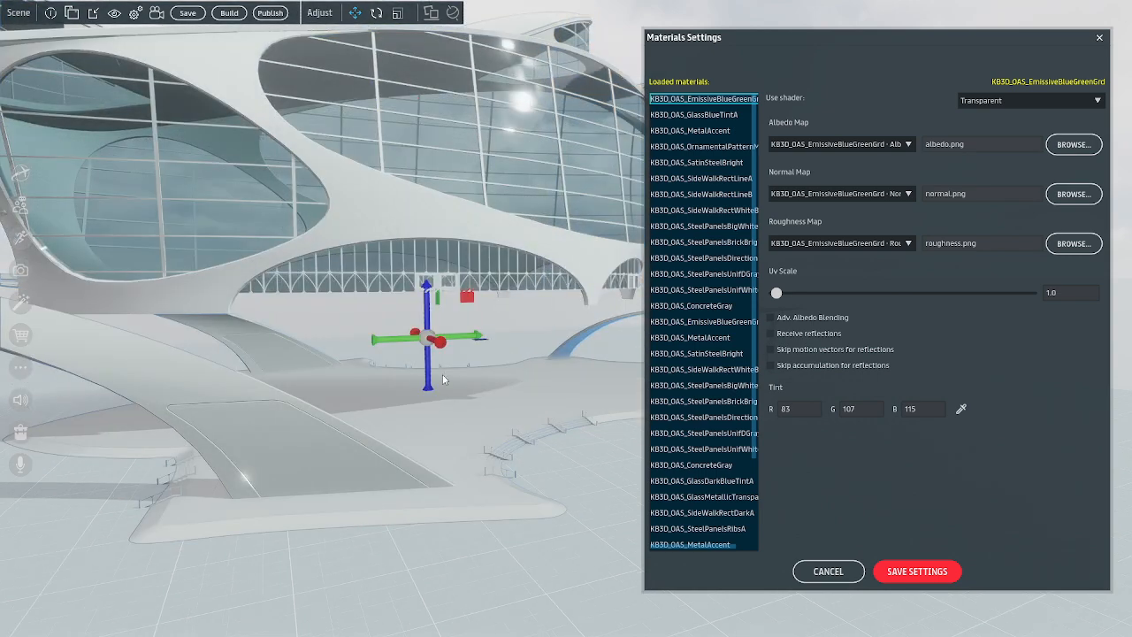
left_click_drag(474, 335, 331, 417)
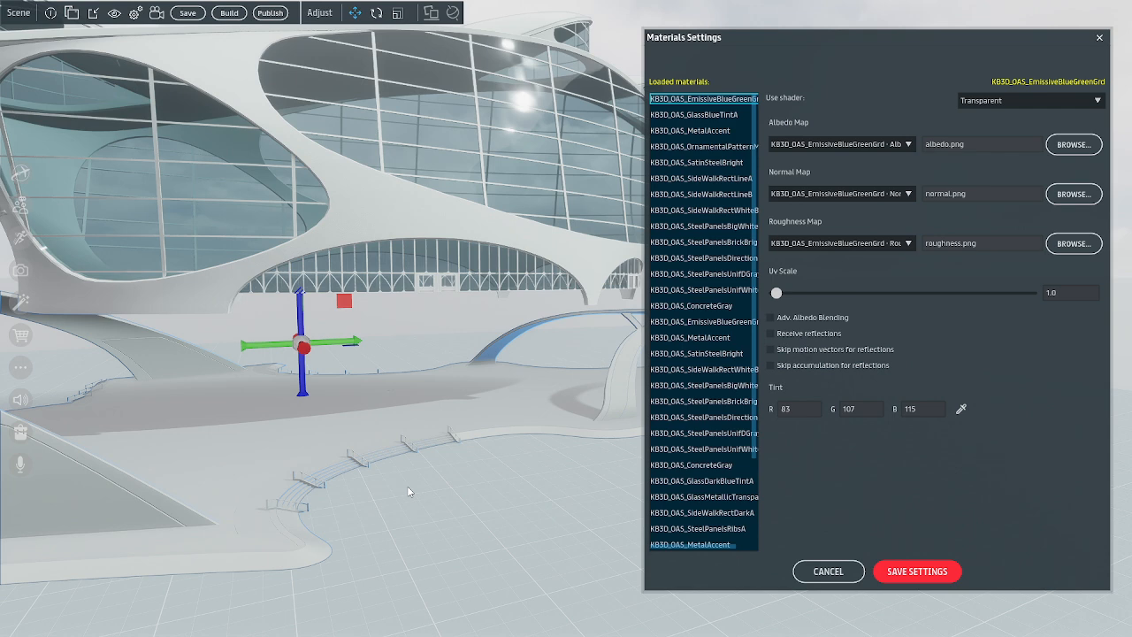
Undo the last moves of the Expo Center geometry and return to the Move tool
key("e")
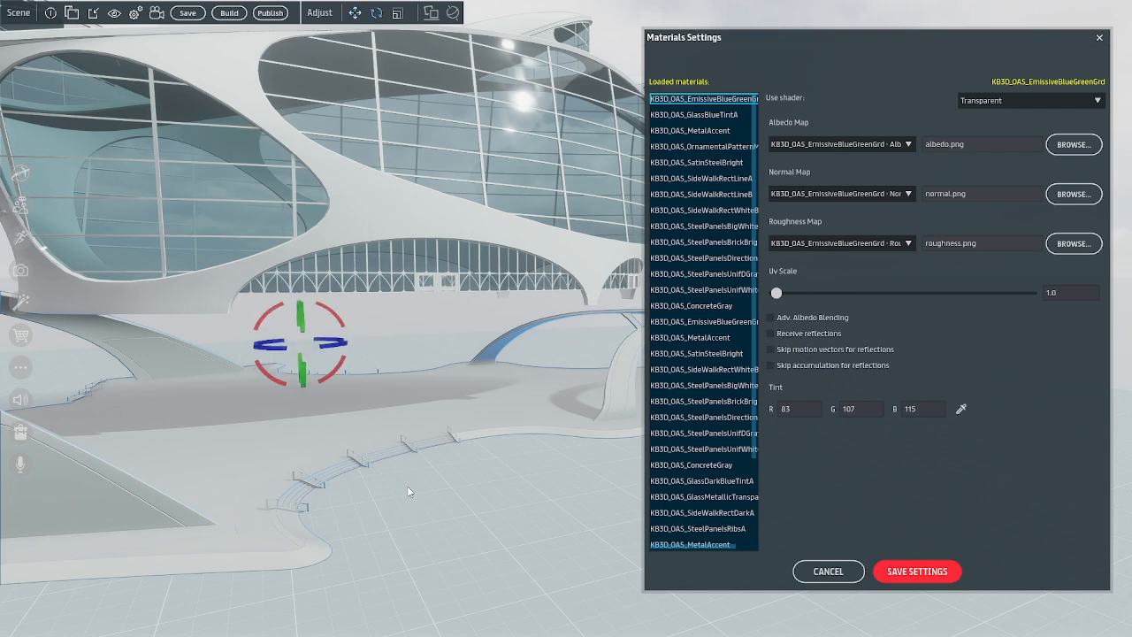
key("w")
key("e")
key("ctrl+z")
key("ctrl+z")
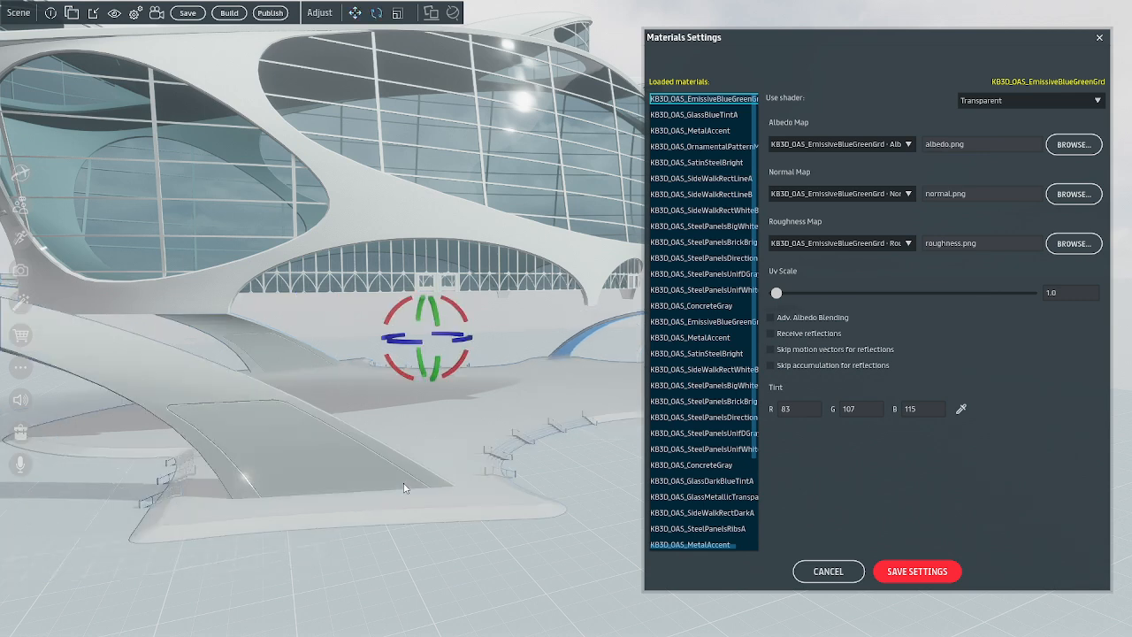
key("w")
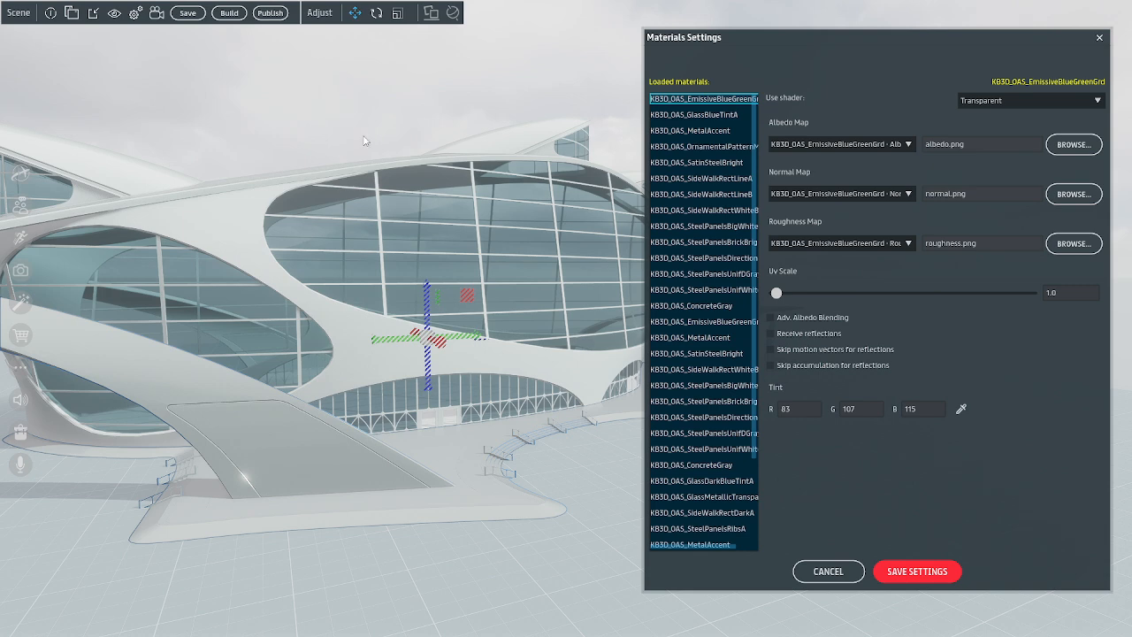
Tint the first KB3D_OAS_ConcreteGray material muted blue with R 65, G 88, B 102, and save the material settings
scroll(707, 301, "down", 3)
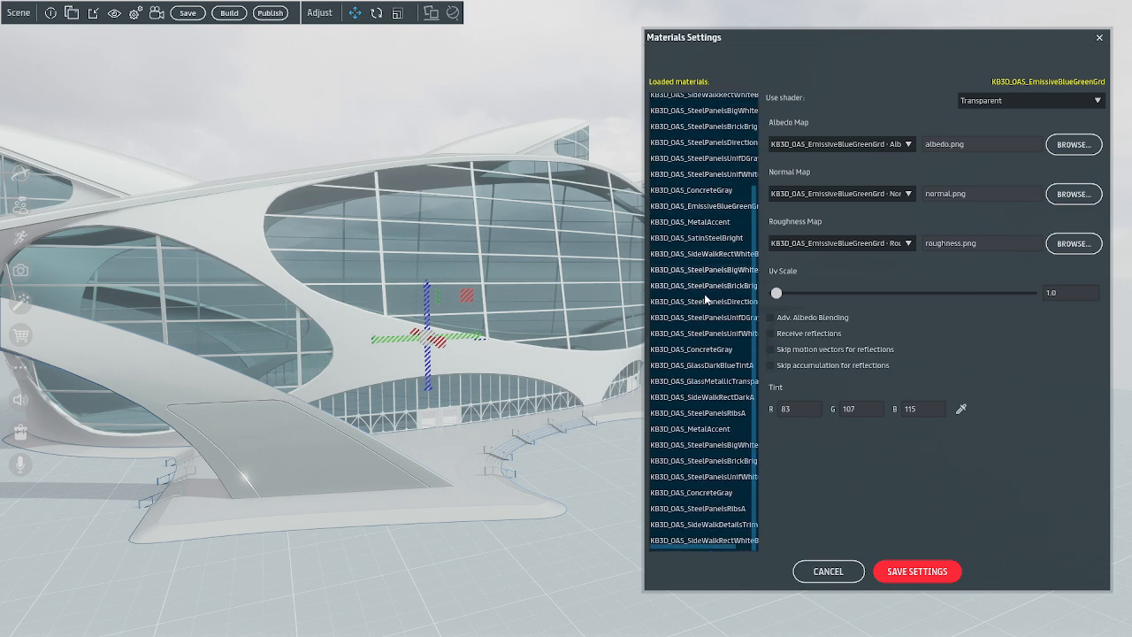
scroll(705, 310, "up", 5)
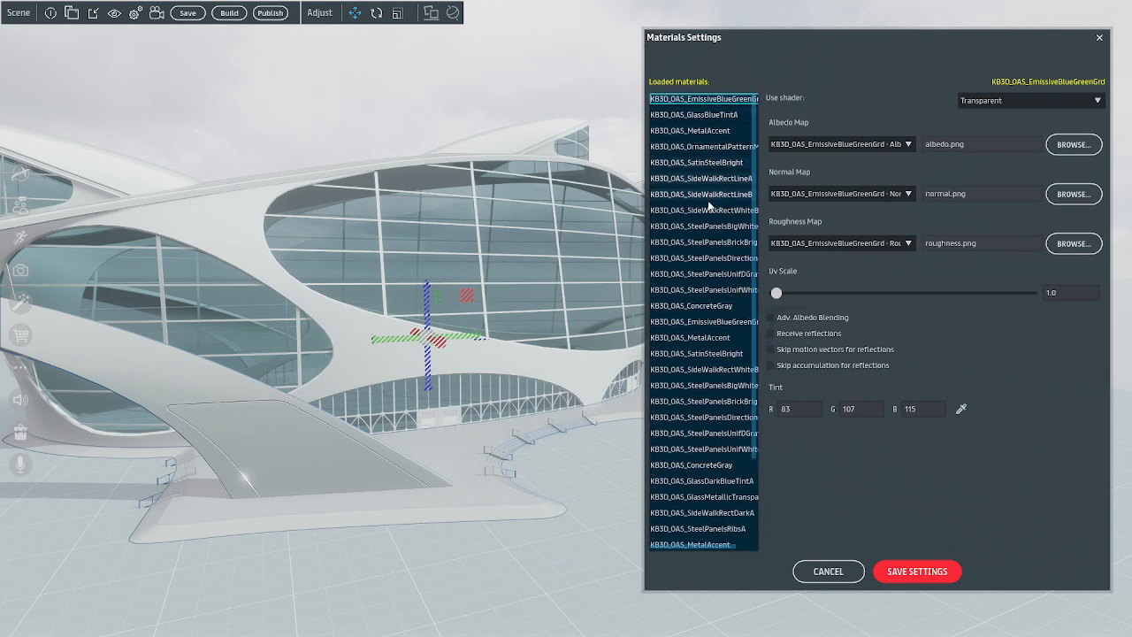
left_click(706, 306)
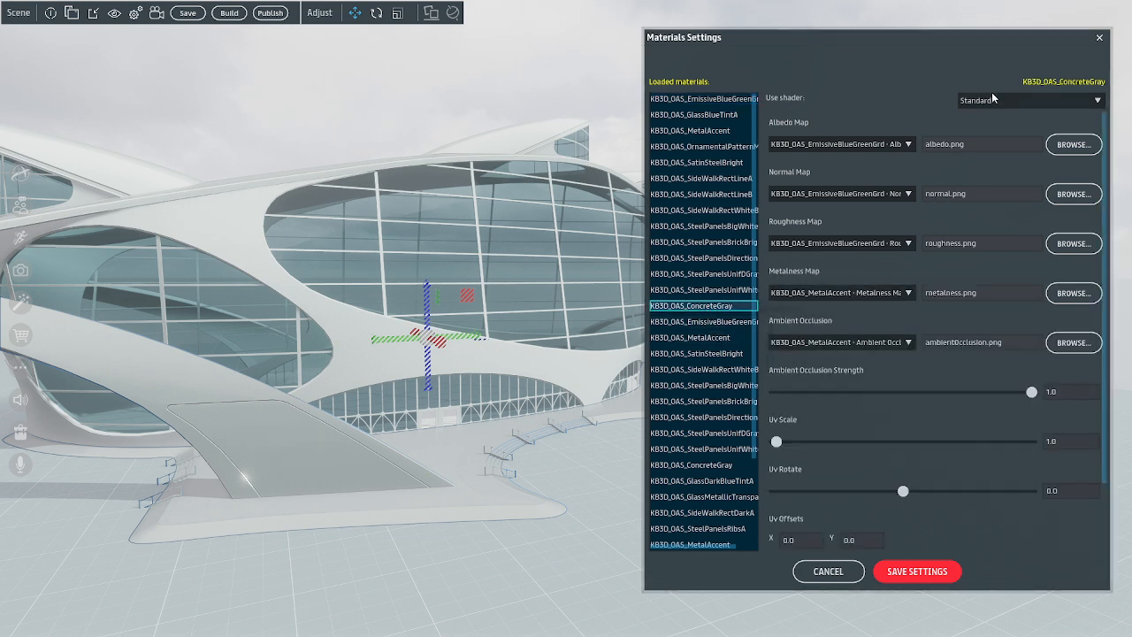
scroll(959, 226, "down", 2)
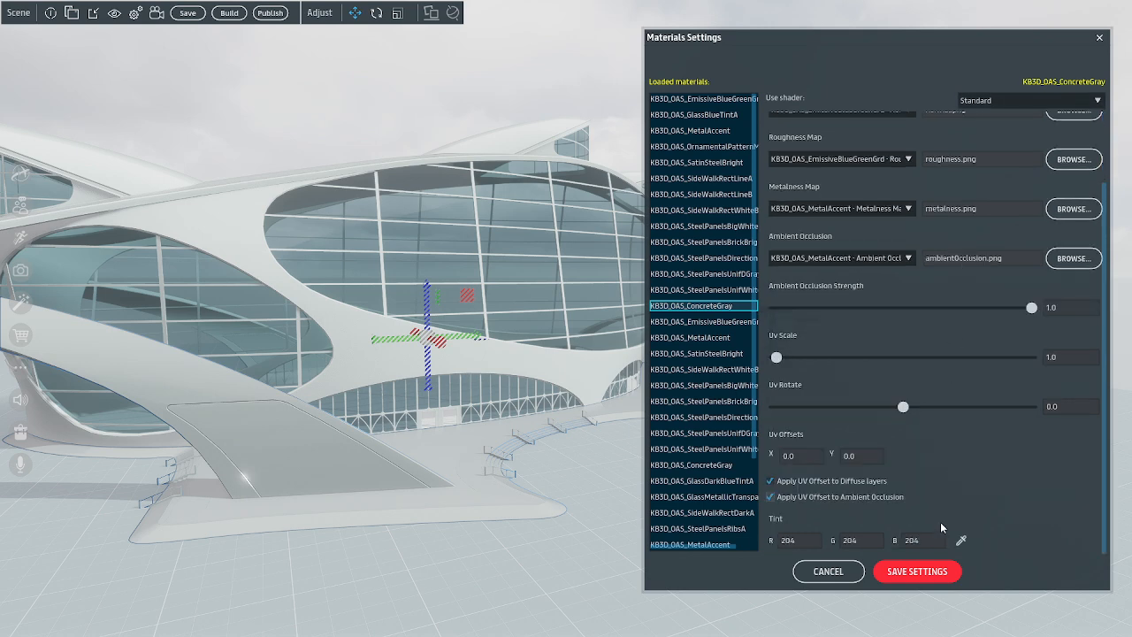
left_click(962, 543)
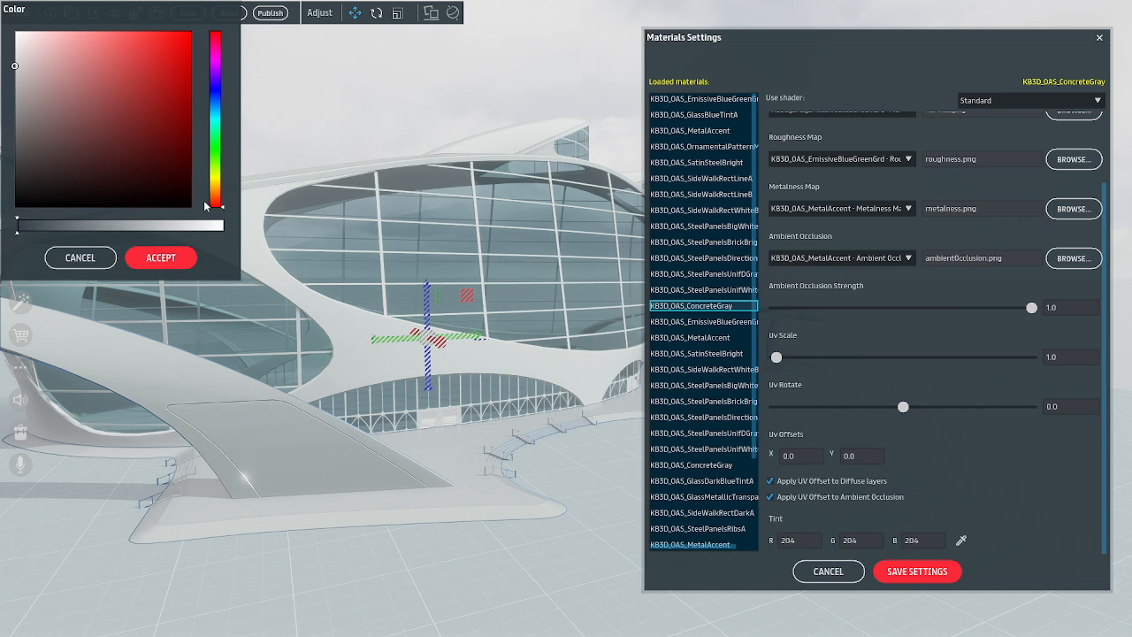
left_click(215, 110)
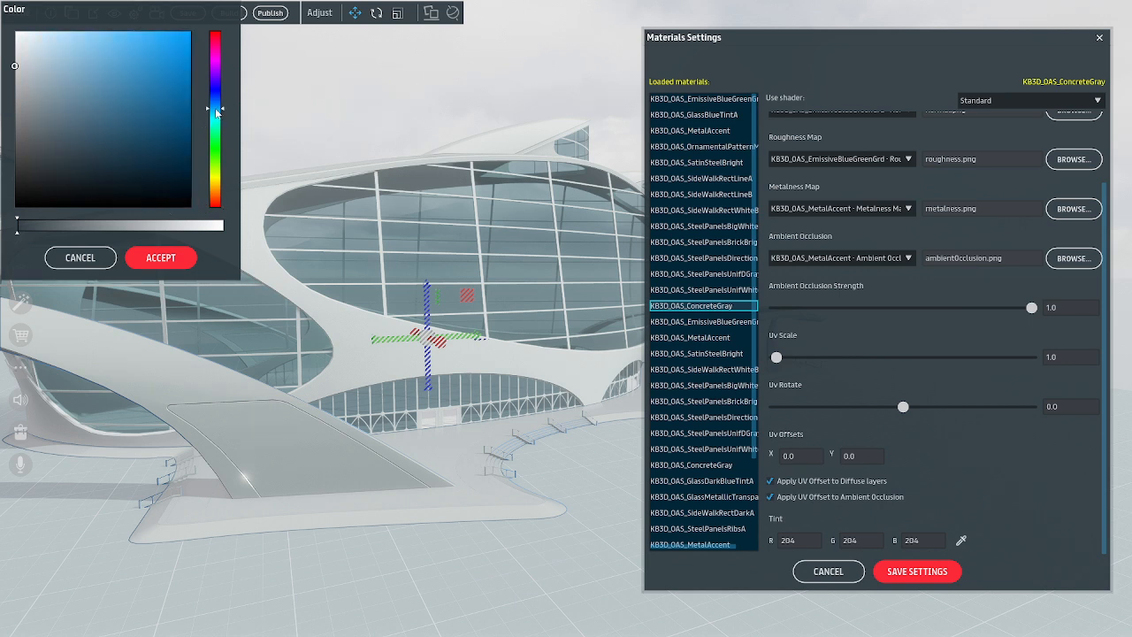
left_click(79, 135)
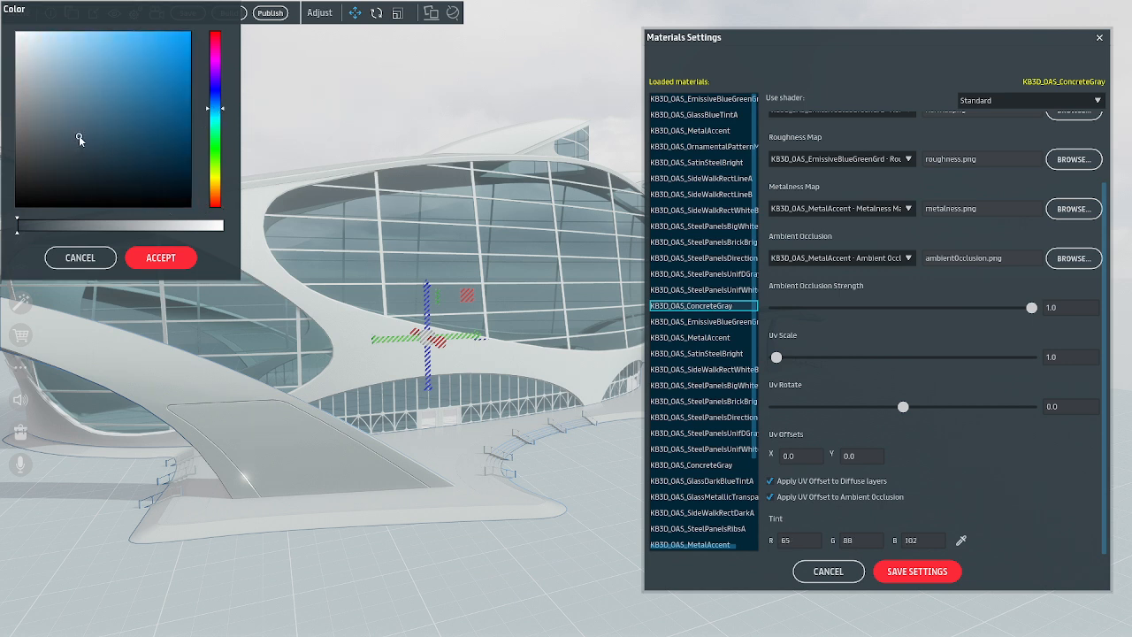
left_click(157, 259)
right_click_drag(328, 364, 682, 387)
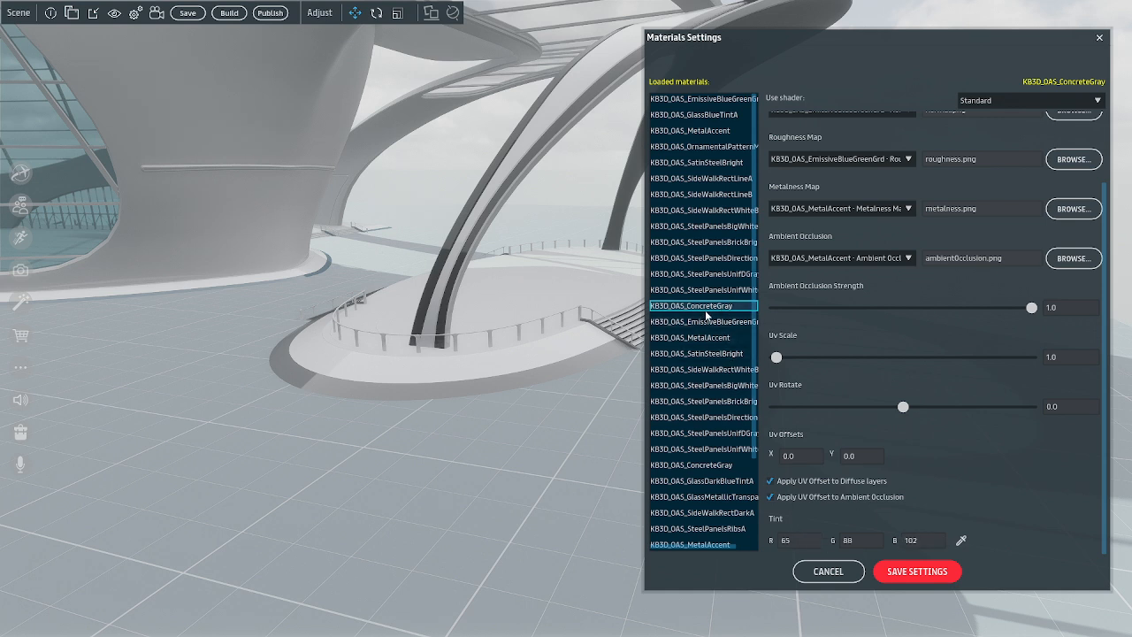
left_click(903, 575)
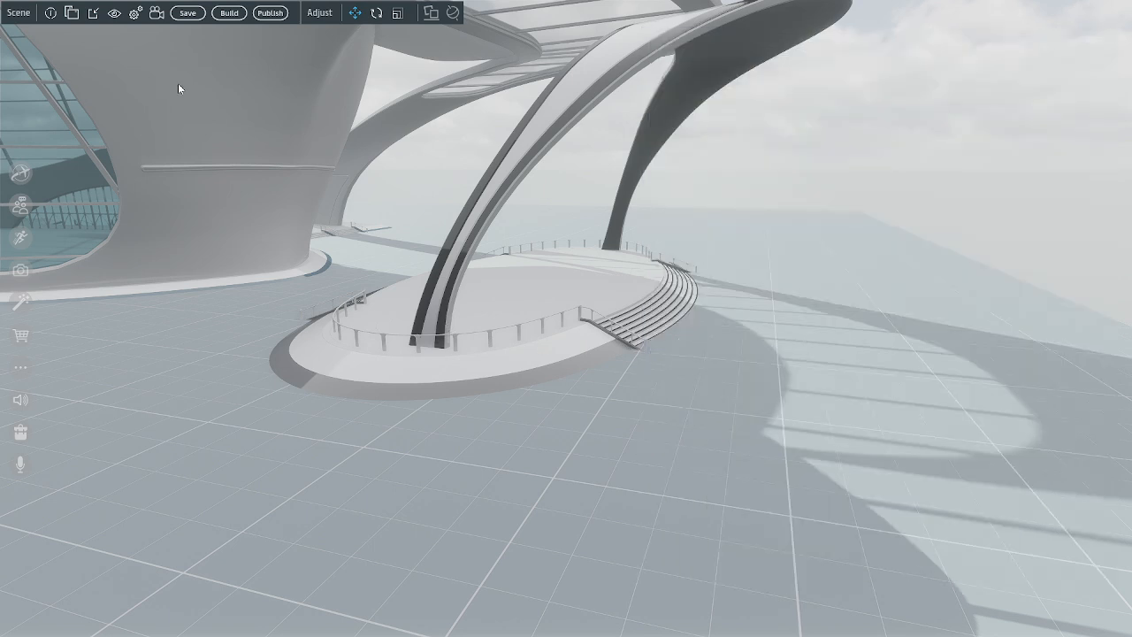
Show the Scene Objects list, open the Expo Center's material settings, and move the list clear of the building view
left_click(72, 12)
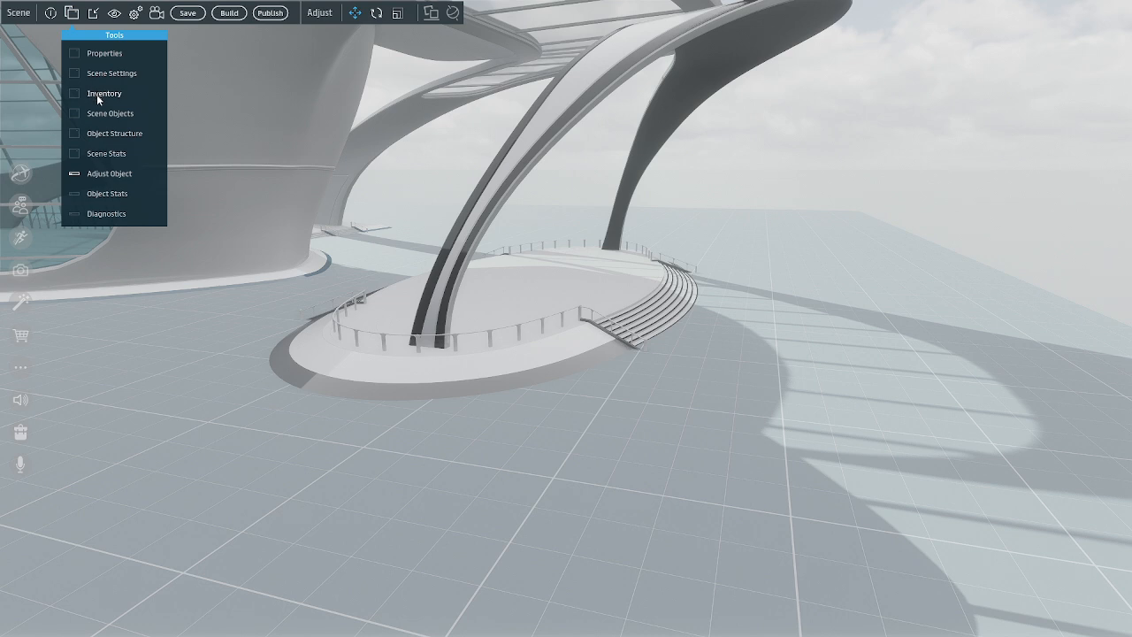
left_click(102, 114)
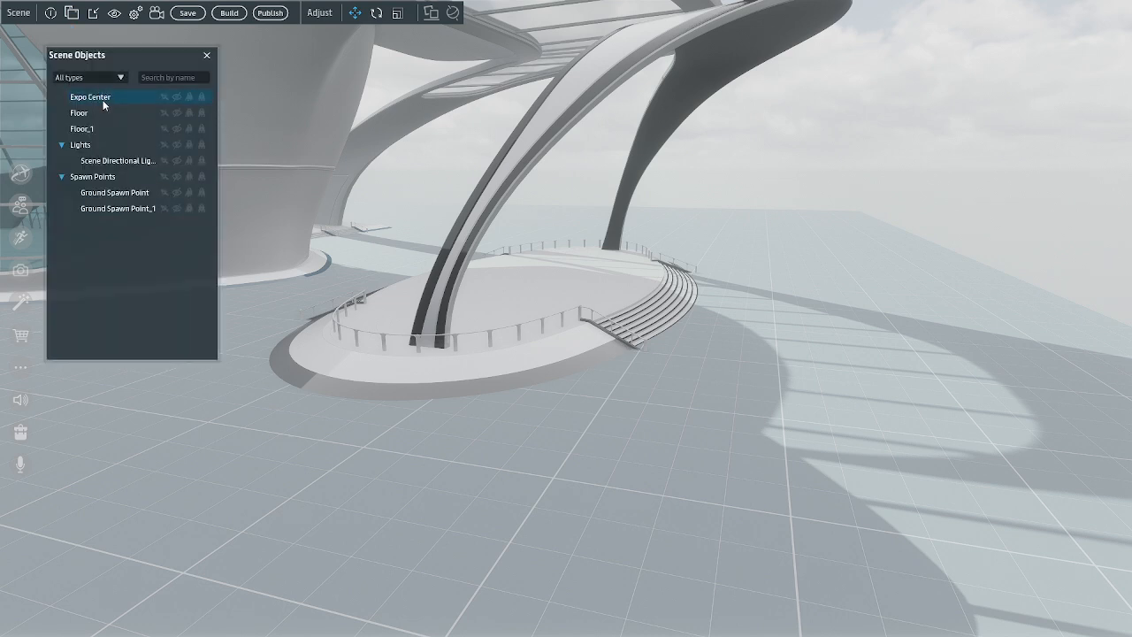
right_click(104, 100)
left_click(122, 246)
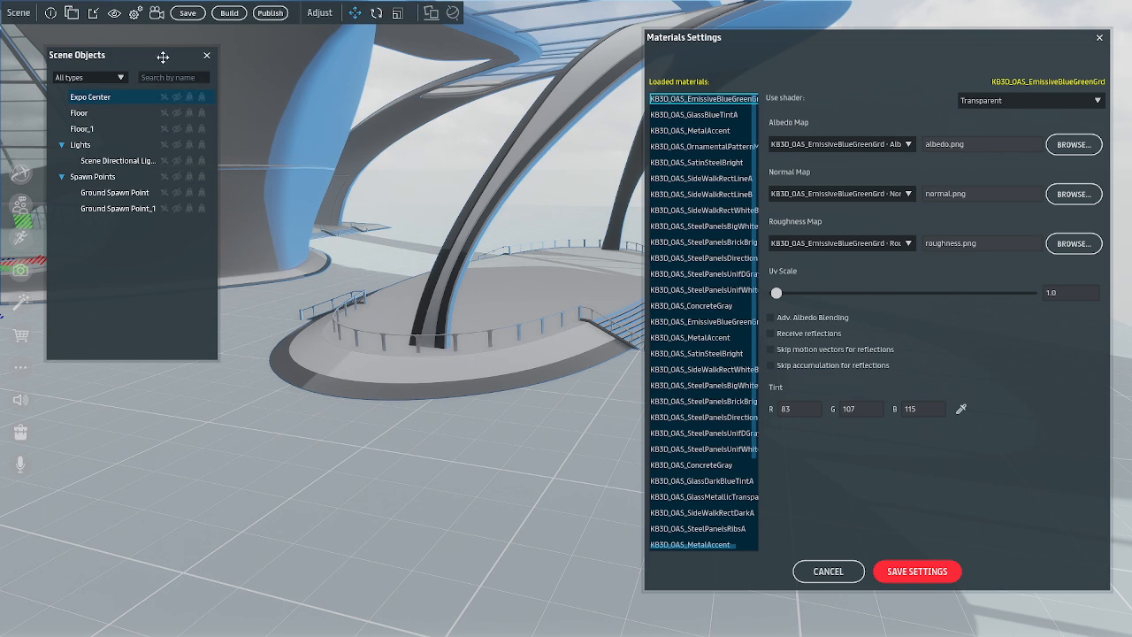
left_click_drag(163, 56, 130, 339)
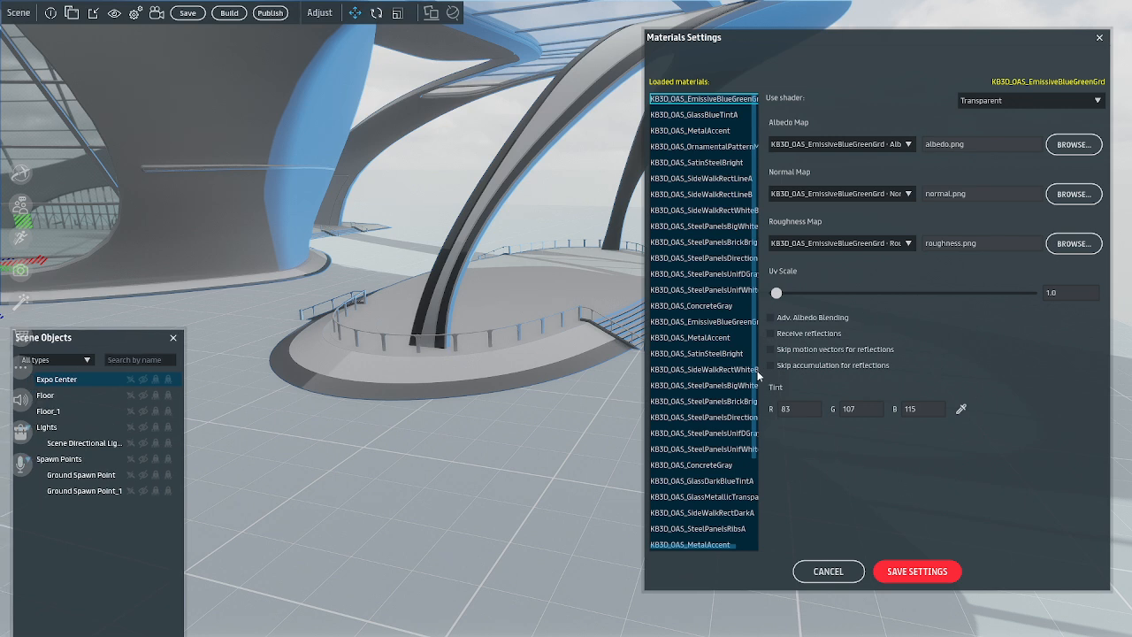
Tint the last KB3D_OAS_ConcreteGray material in the loaded materials muted blue with R 65, G 88, B 102
scroll(724, 464, "down", 5)
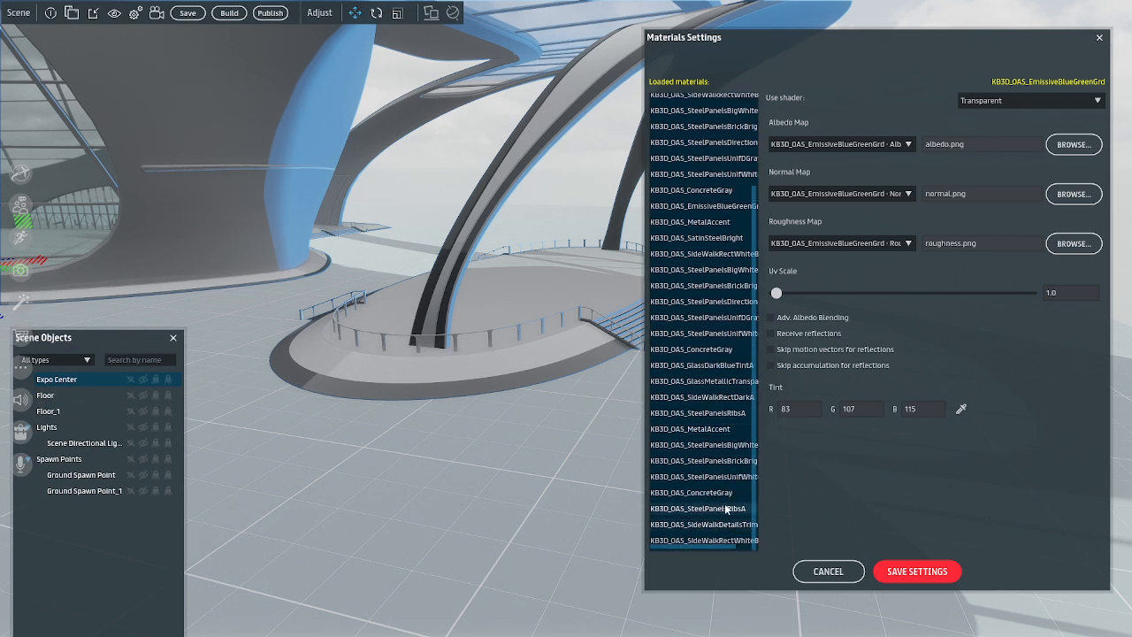
left_click(719, 492)
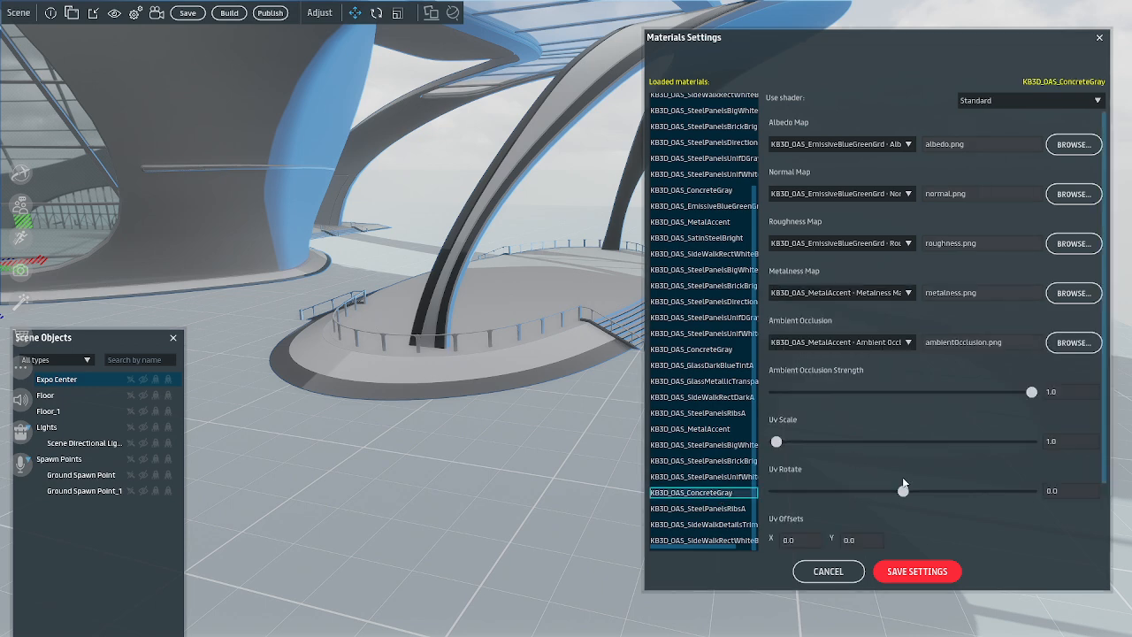
scroll(933, 449, "down", 2)
left_click(794, 541)
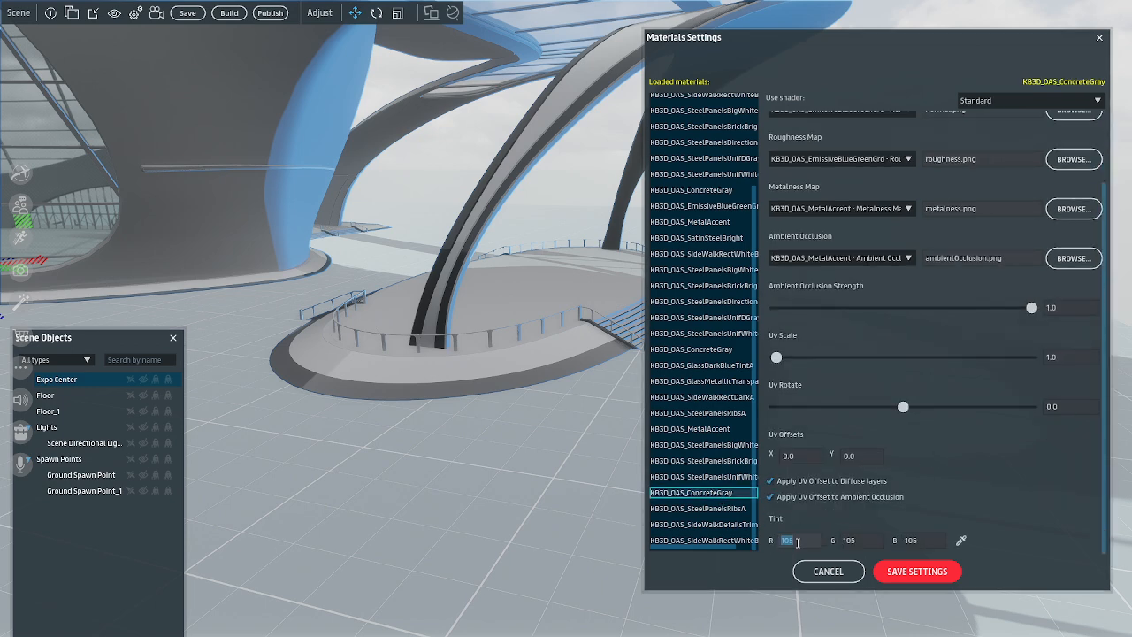
type("65")
left_click(871, 542)
type("88")
left_click(922, 536)
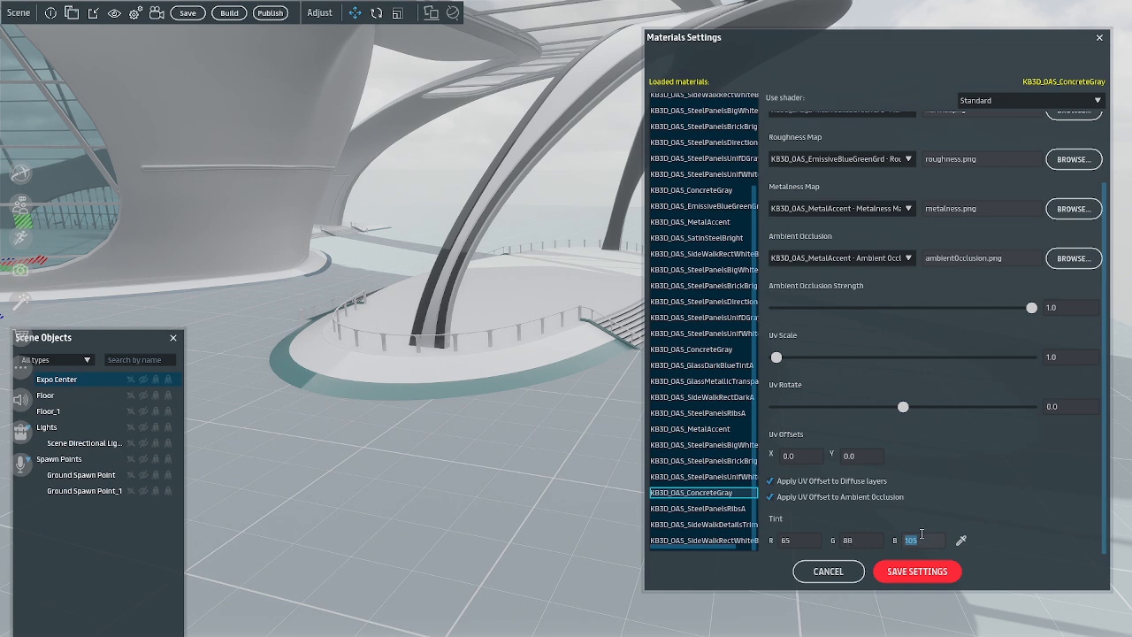
type("1")
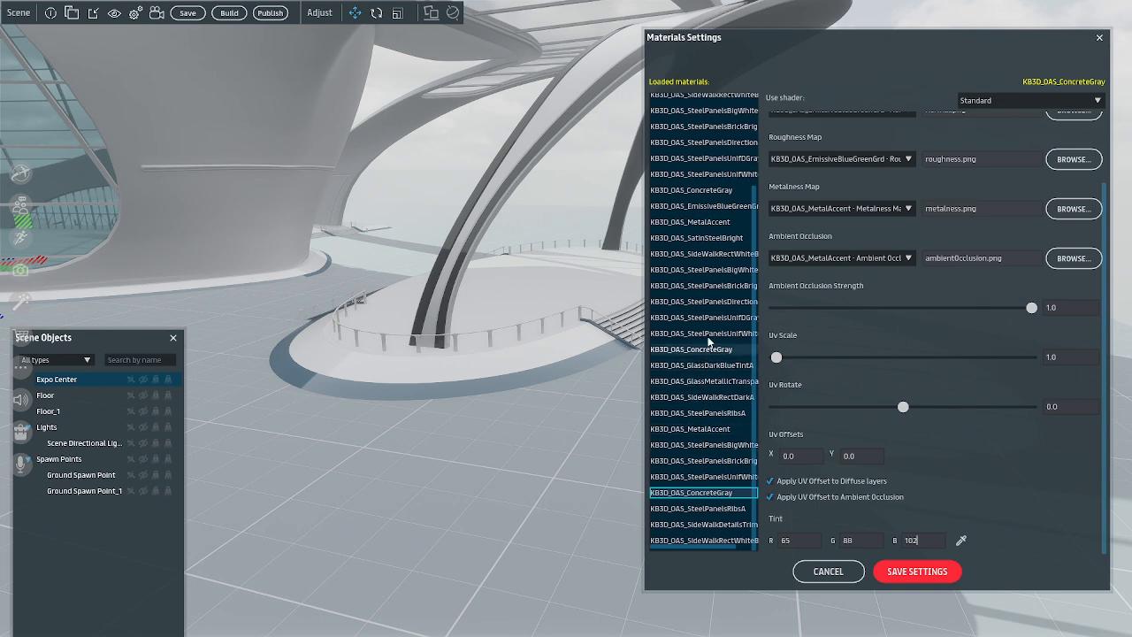
Check the first KB3D_OAS_ConcreteGray, tint the one above GlassDarkBlueTintA with R 65, G 88, B 102, and save the material settings
scroll(705, 266, "up", 2)
scroll(705, 265, "up", 1)
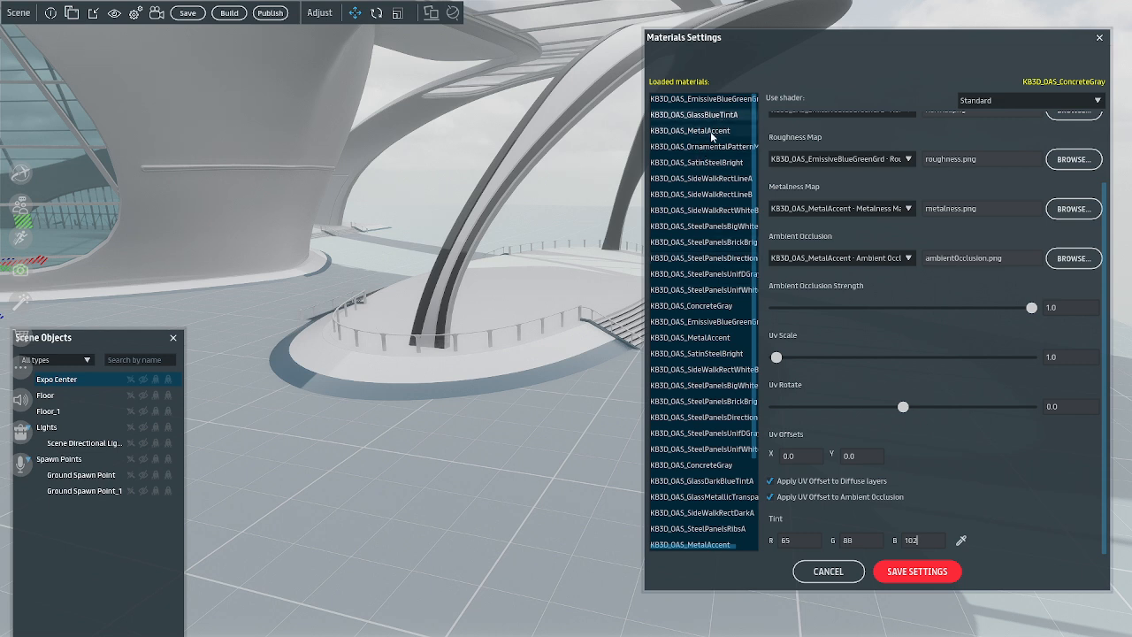
left_click(714, 309)
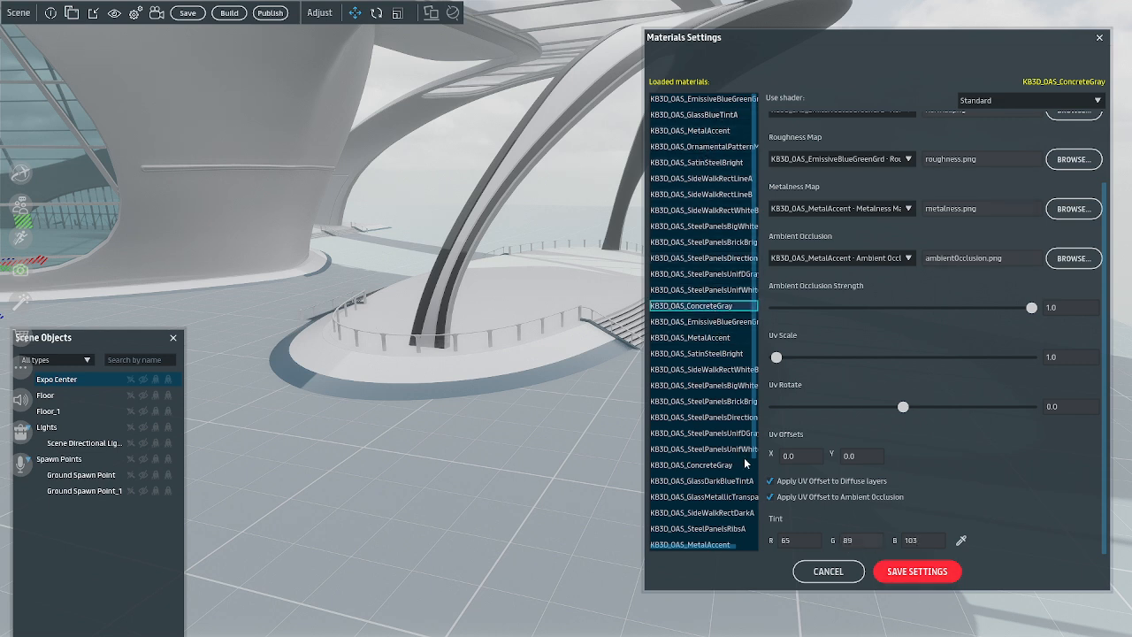
left_click(716, 465)
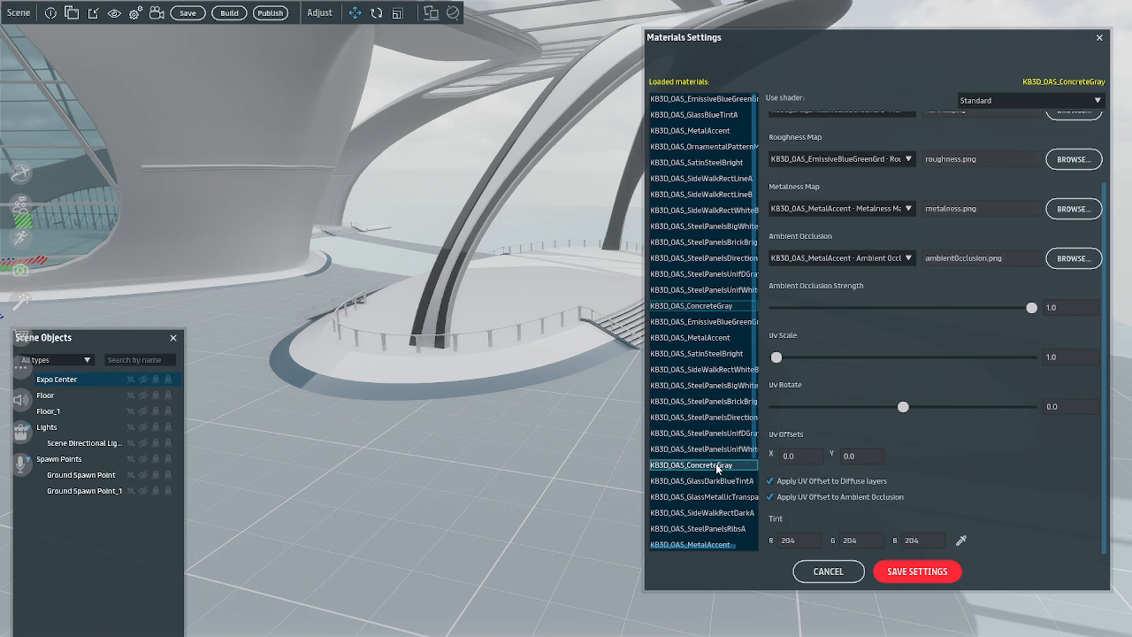
left_click(804, 539)
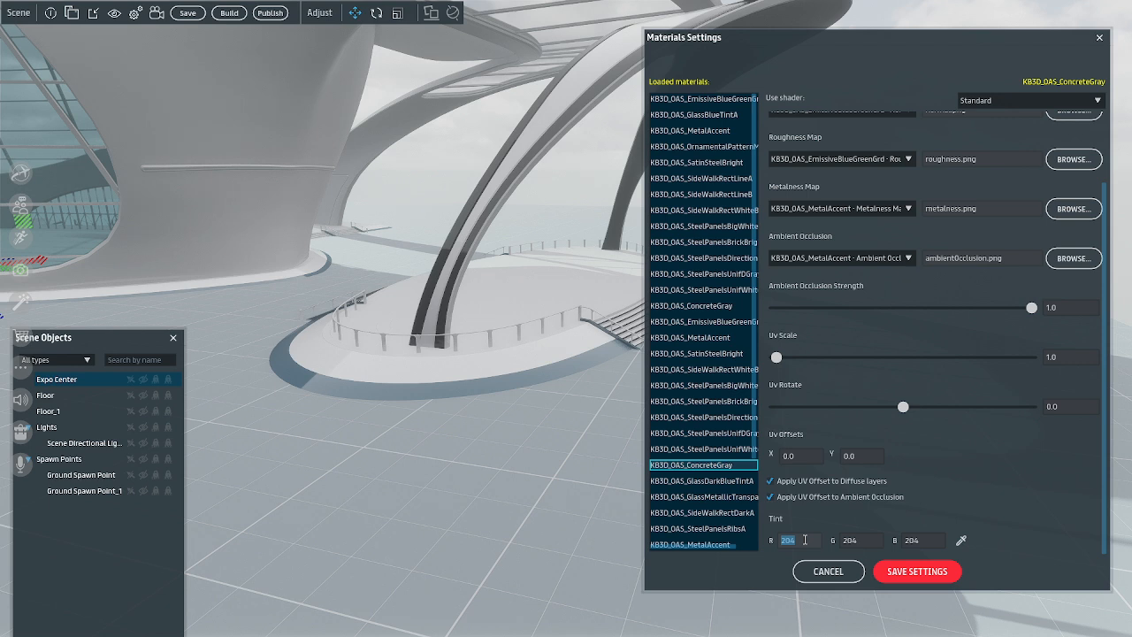
type("888")
left_click(917, 539)
type("102")
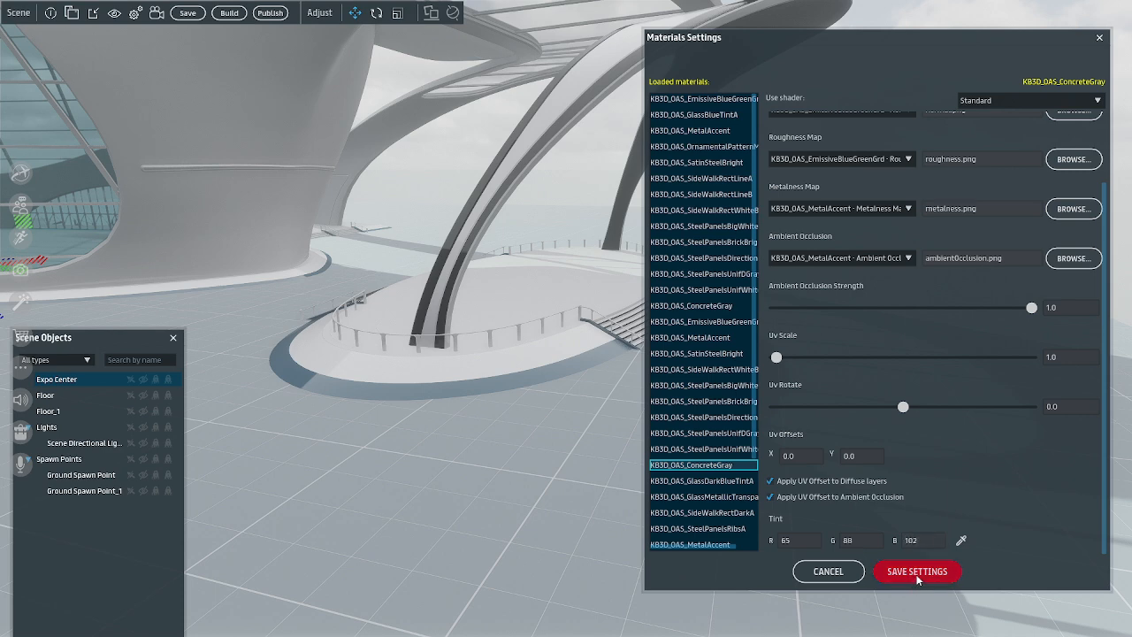
left_click(916, 571)
Reopen the Expo Center's material settings with its front plaza in view, and look through the loaded materials
right_click_drag(888, 543, 601, 555)
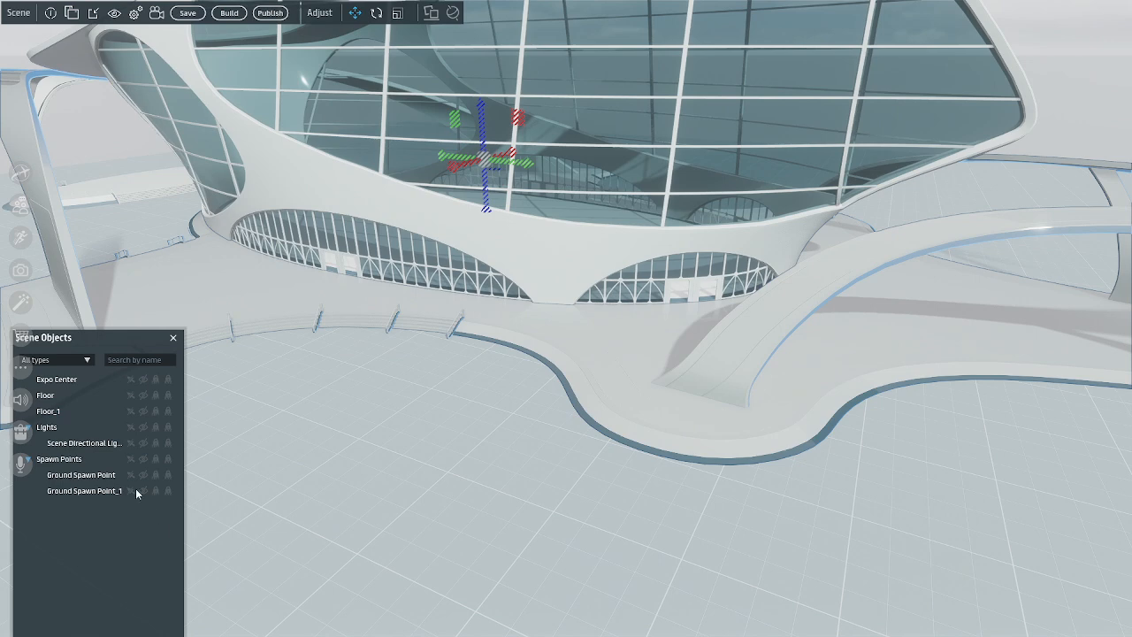
right_click(85, 380)
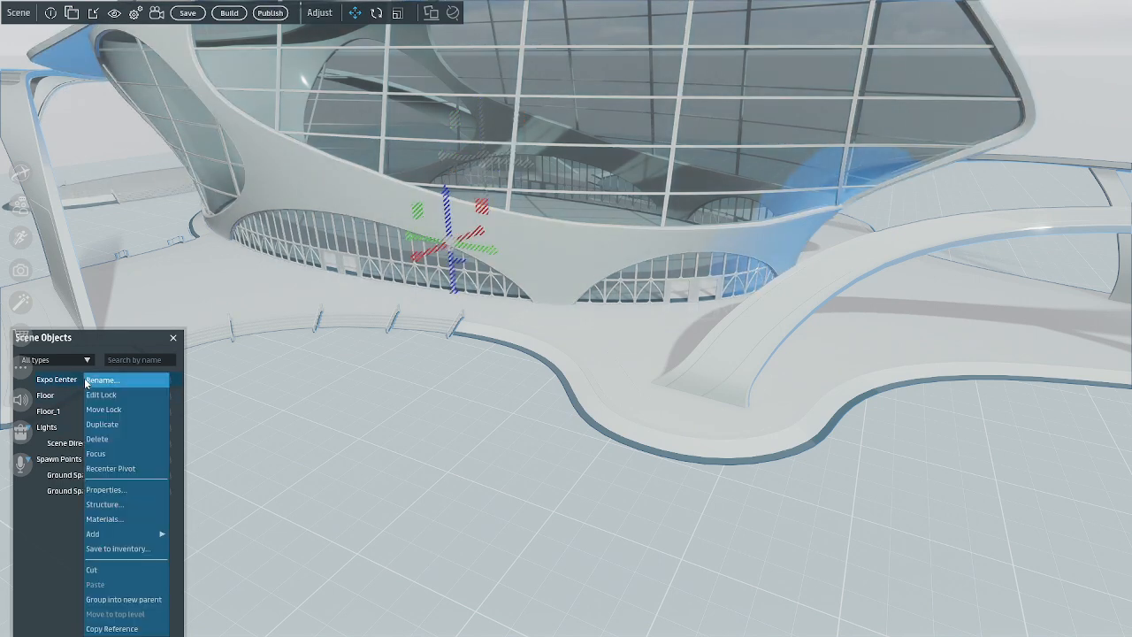
left_click(122, 521)
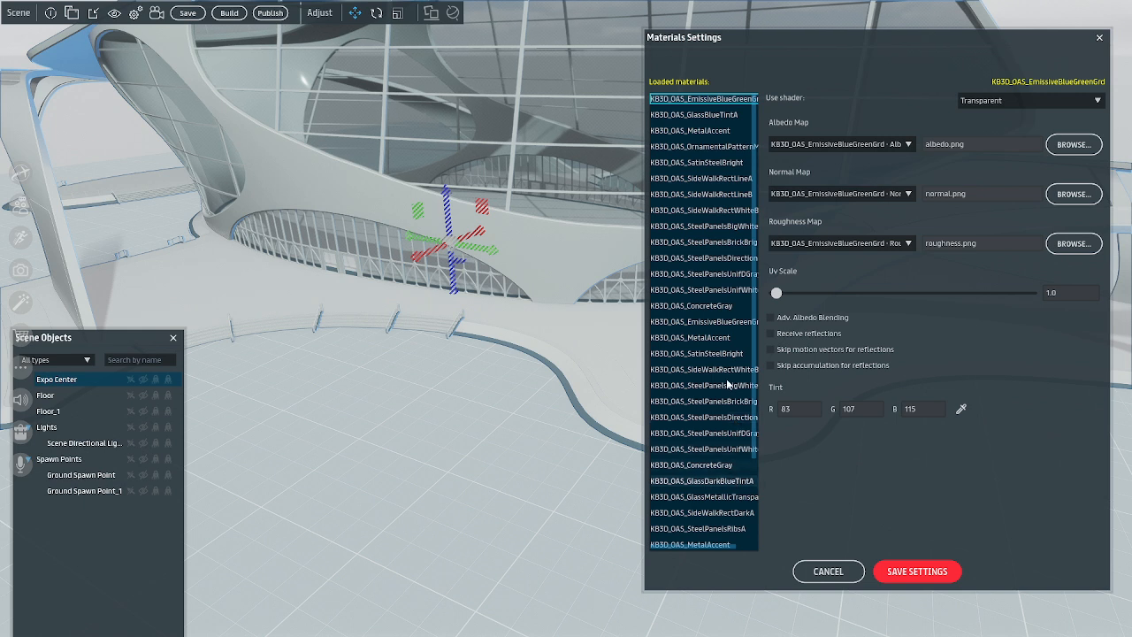
scroll(720, 177, "down", 1)
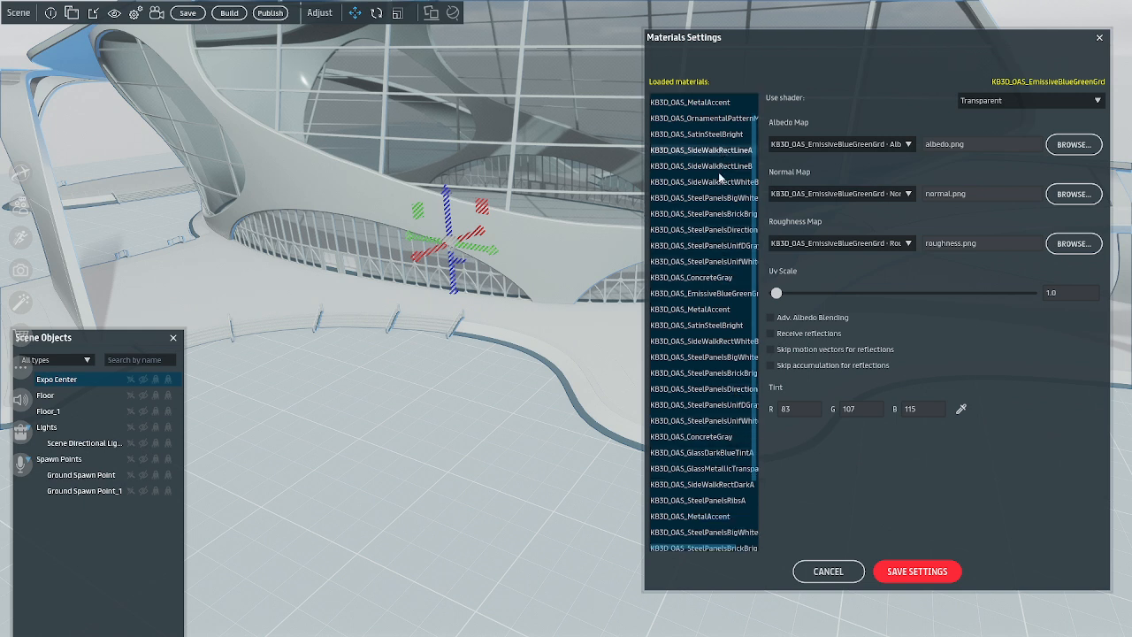
scroll(721, 181, "down", 3)
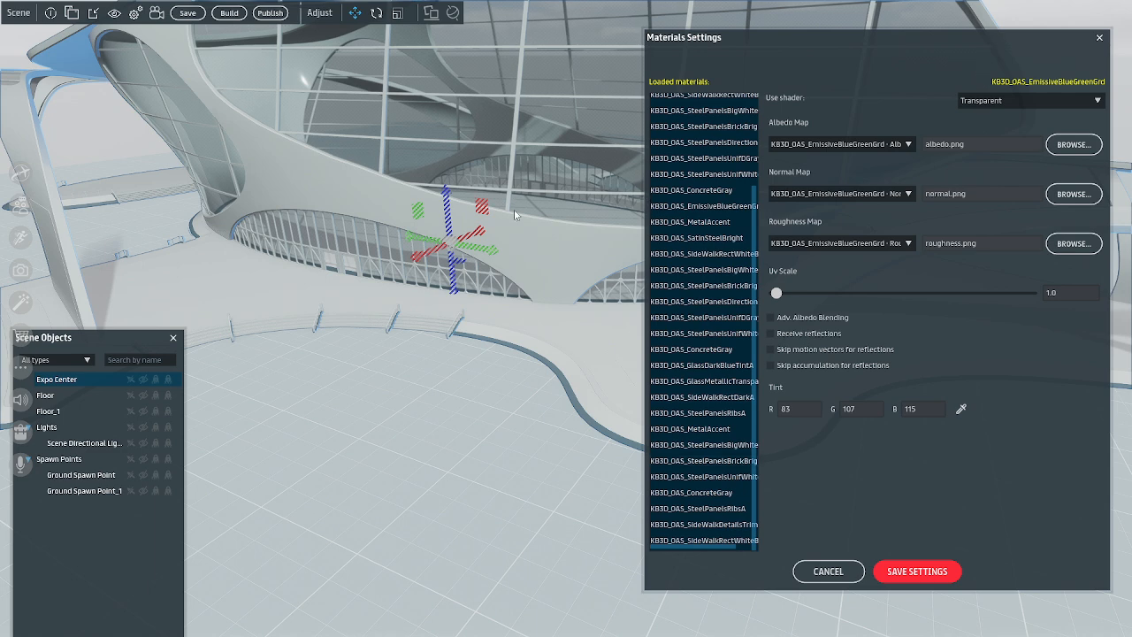
scroll(710, 367, "up", 4)
scroll(711, 367, "down", 4)
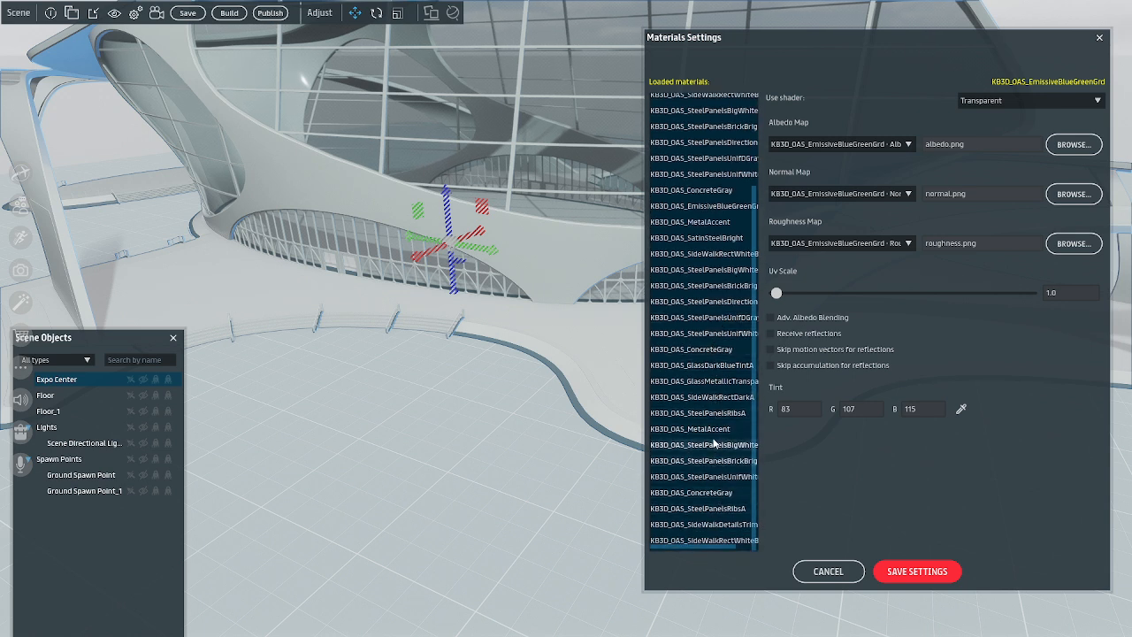
Tint KB3D_OAS_SideWalkRectDarkA dark gray with R 38, G 37, B 37, check the building's exterior for the change, and save the material settings
left_click(718, 396)
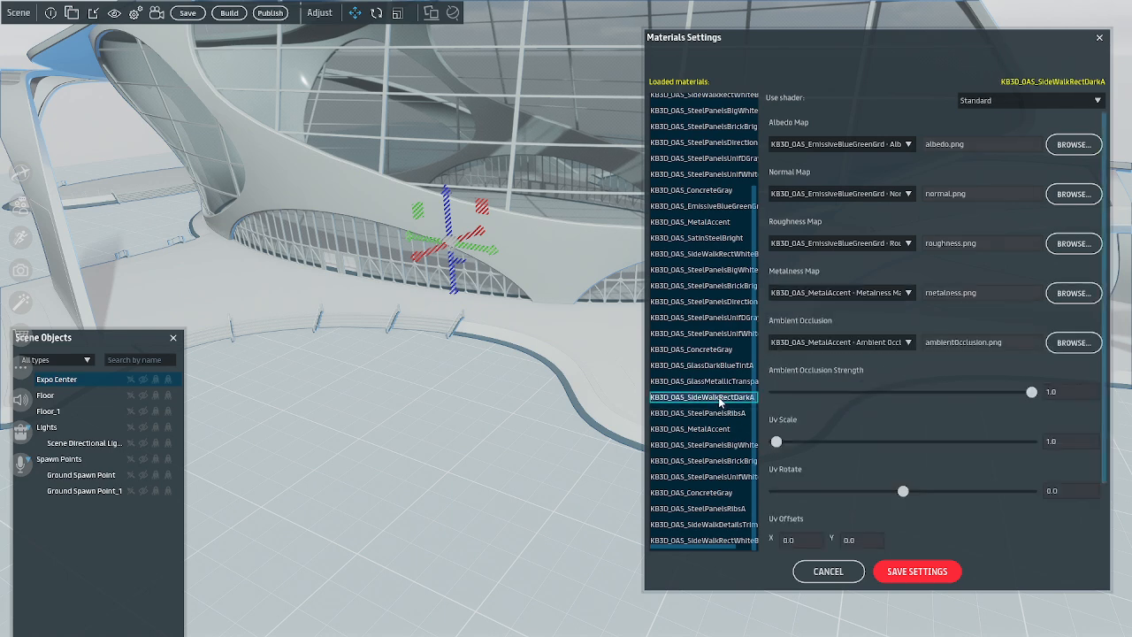
scroll(957, 479, "down", 2)
left_click(962, 541)
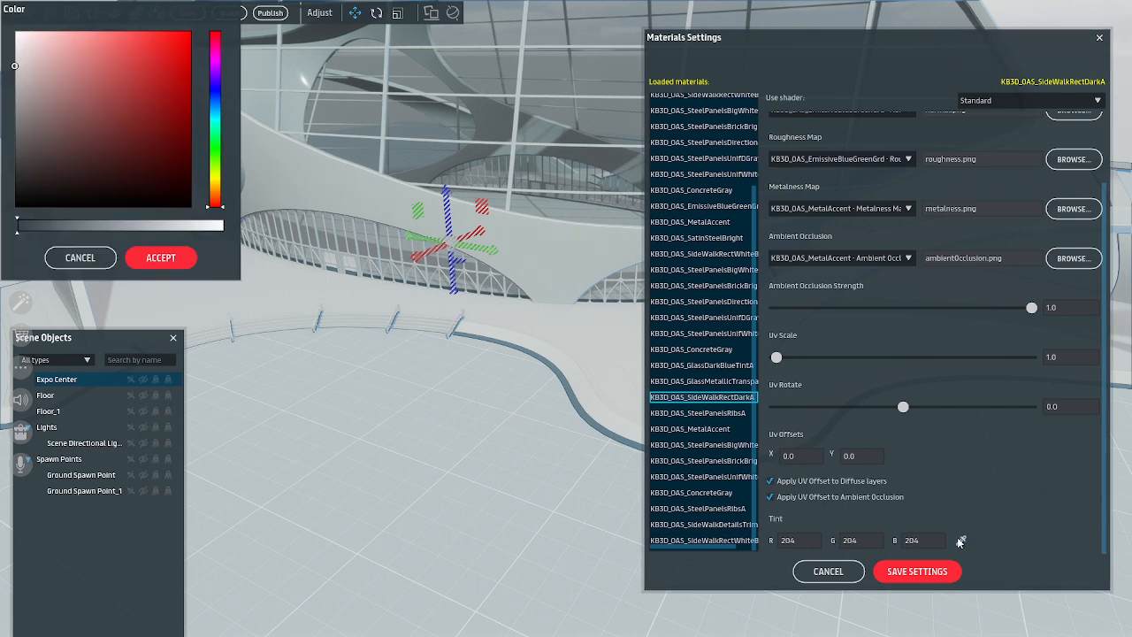
left_click(20, 186)
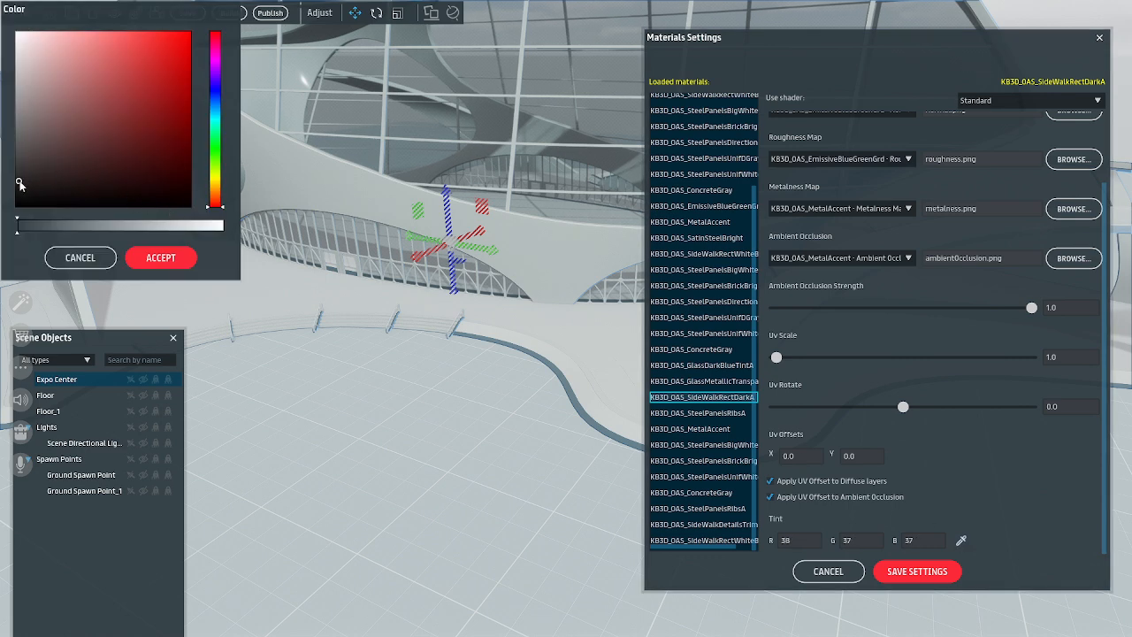
left_click(165, 261)
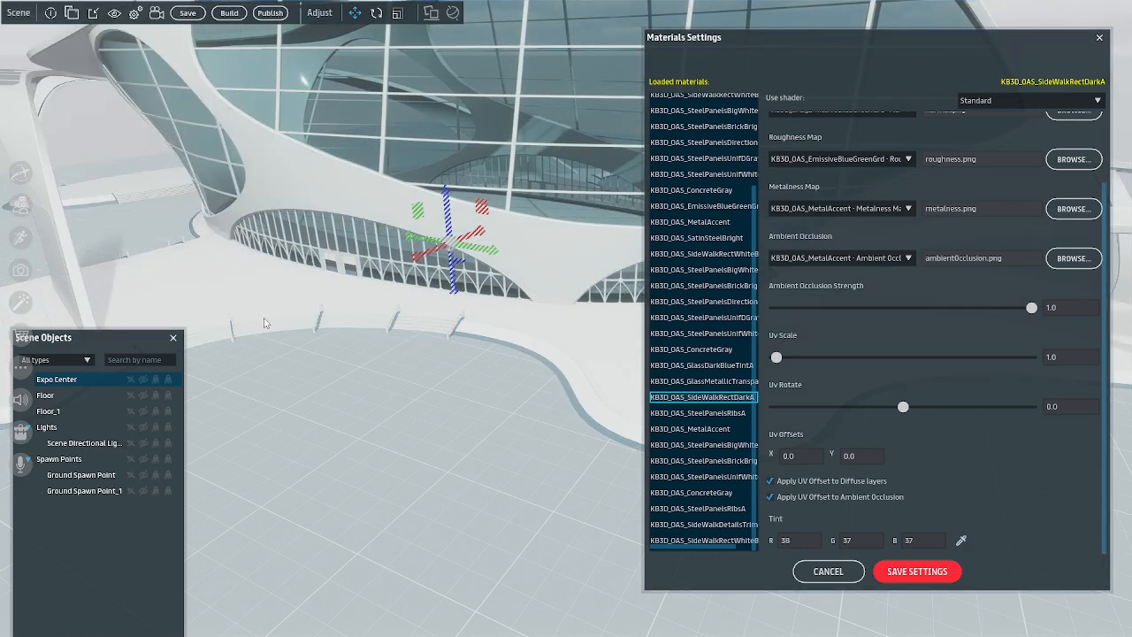
right_click_drag(352, 417, 290, 375)
key("w")
key("s")
key("d")
key("w")
key("s")
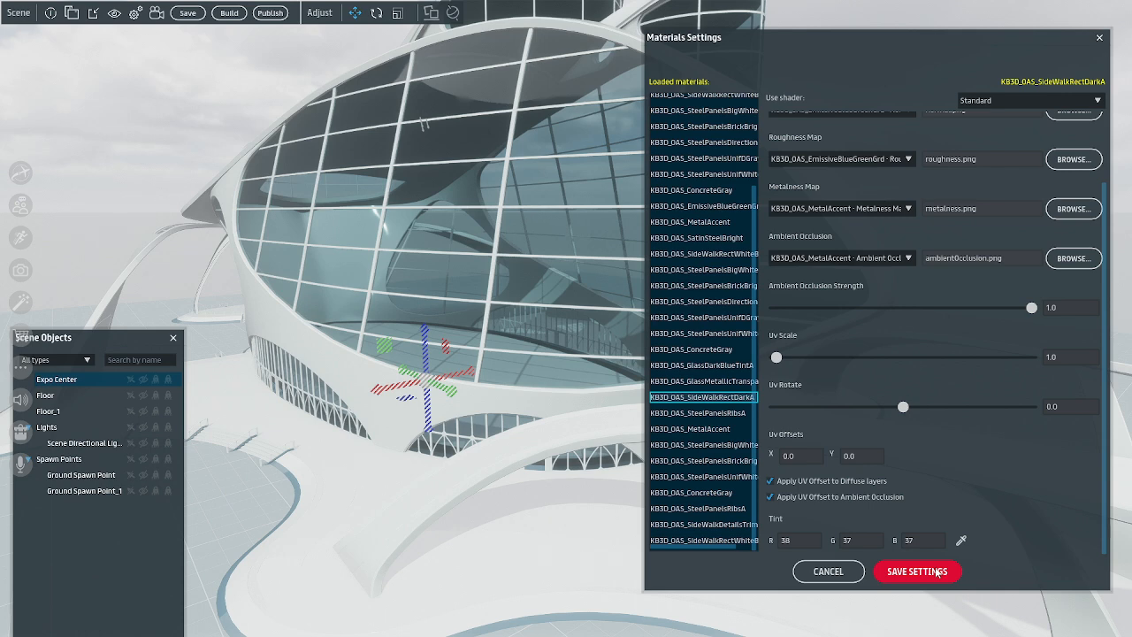
left_click(938, 574)
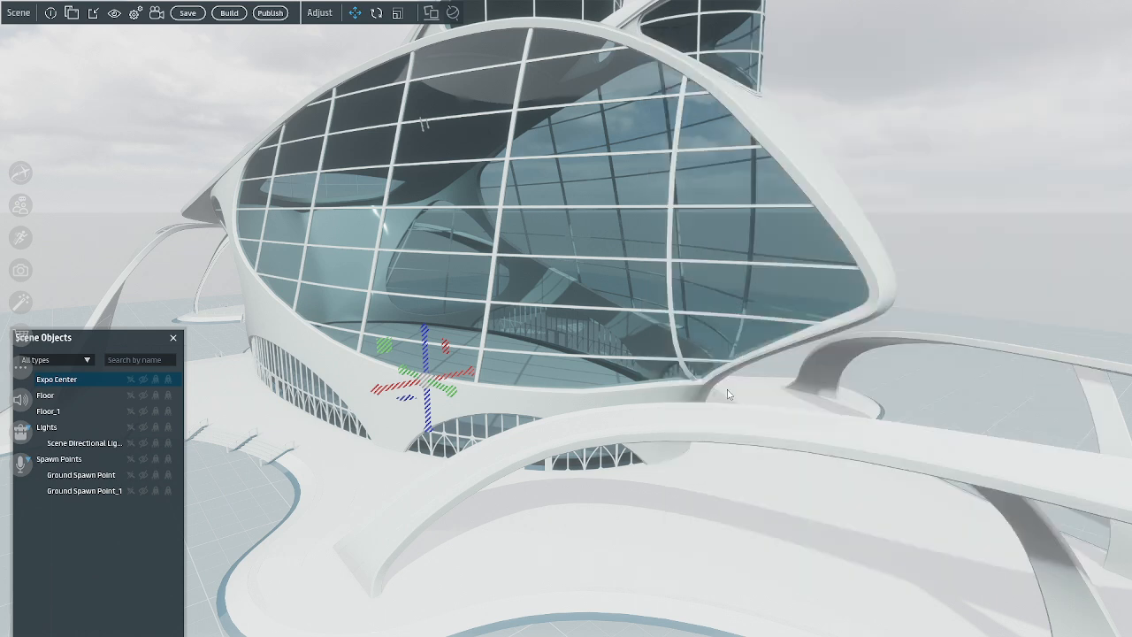
Inspect the Expo Center's interior, including the floor, its edge trim and the walls between the windows
right_click_drag(720, 417, 507, 365)
scroll(679, 417, "up", 5)
scroll(679, 413, "down", 2)
scroll(677, 410, "up", 2)
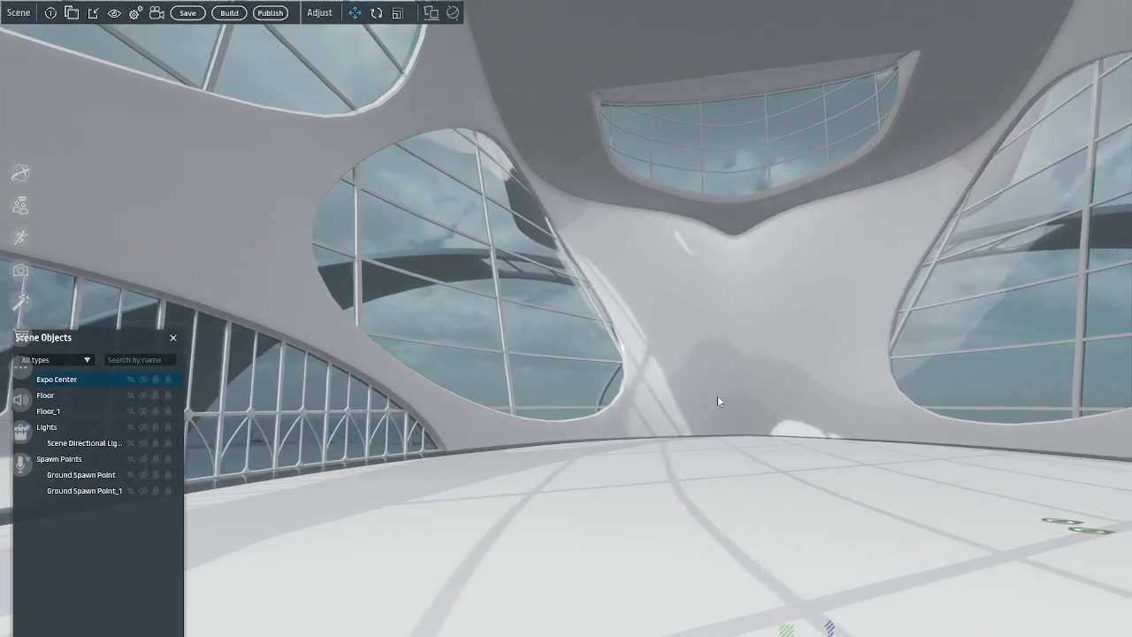
scroll(717, 397, "up", 4)
right_click_drag(753, 429, 820, 451)
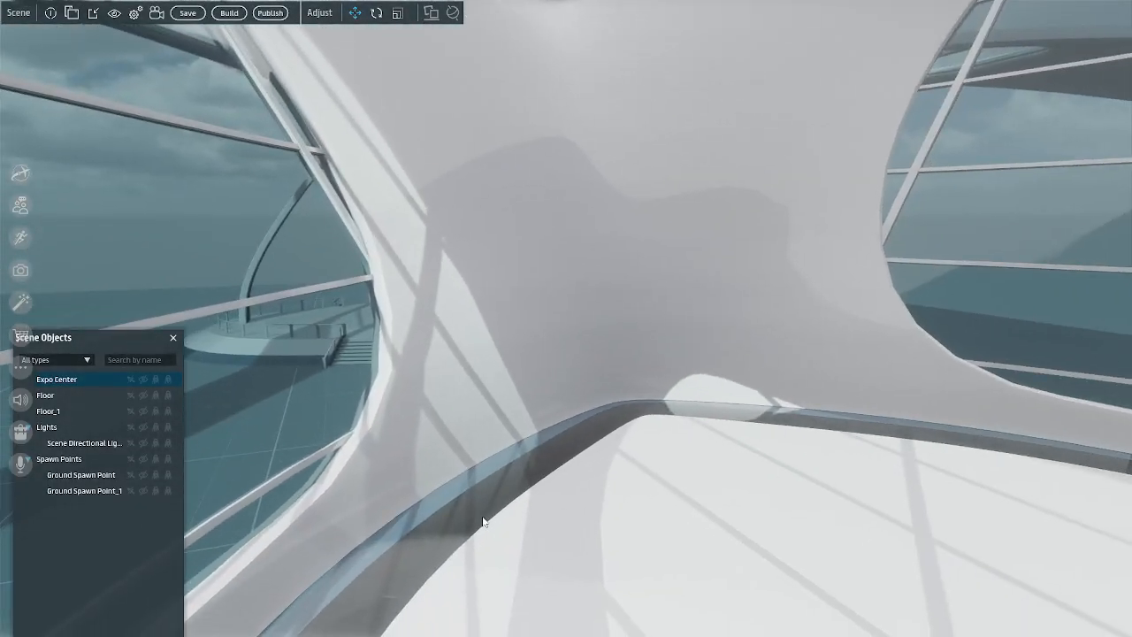
right_click_drag(493, 526, 785, 505)
Inspect the Expo Center's exterior from above, ending close to the slatted canopy and the dark arched support
scroll(594, 516, "down", 4)
scroll(784, 505, "down", 8)
scroll(785, 506, "up", 3)
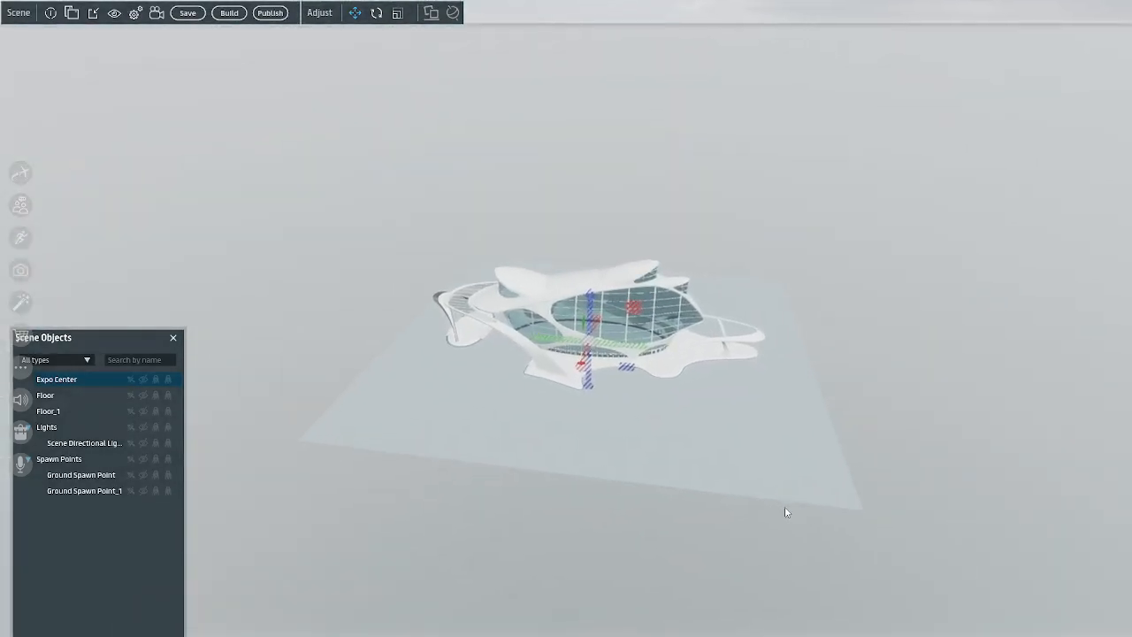
scroll(787, 512, "up", 8)
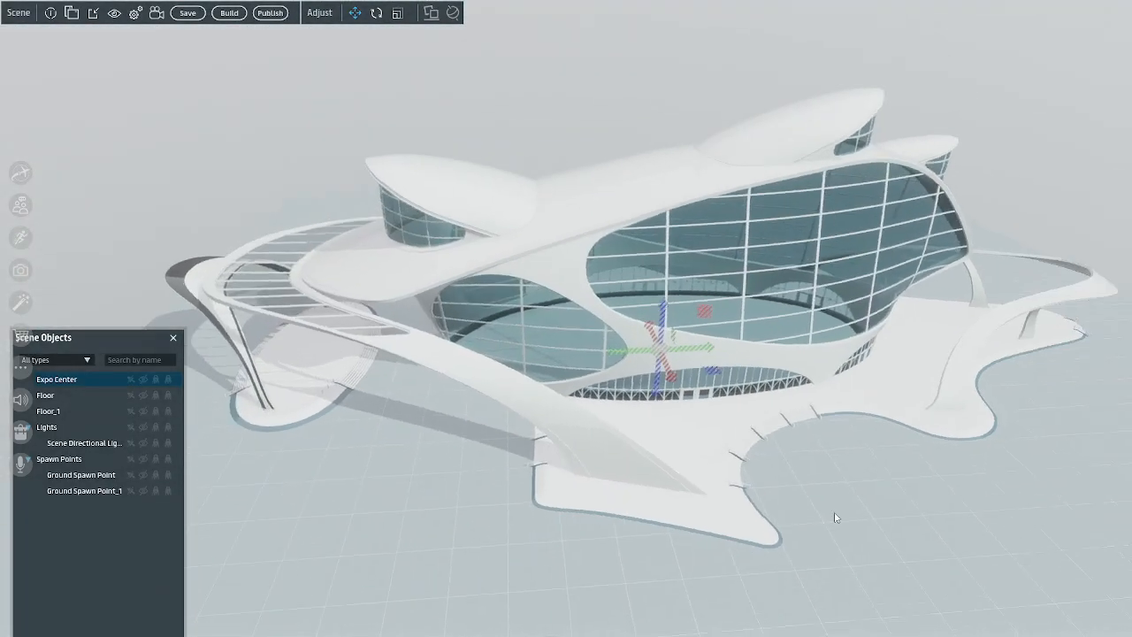
key("a")
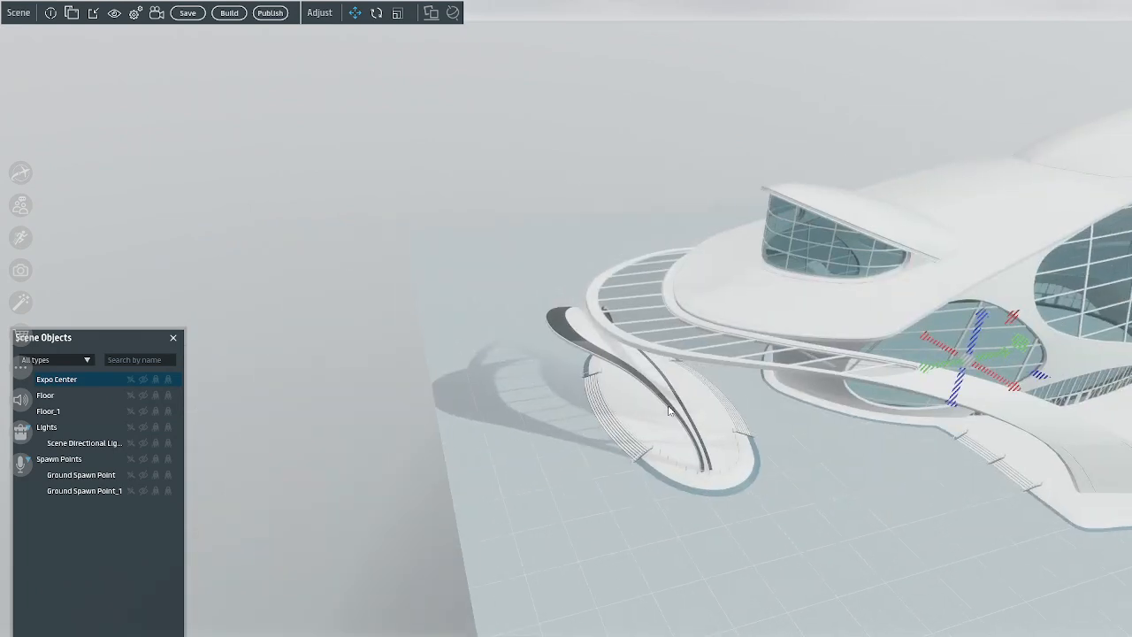
key("d")
mouse_move(726, 446)
right_mouse_down()
mouse_move(768, 478)
mouse_move(708, 478)
mouse_move(755, 484)
mouse_move(687, 465)
mouse_move(702, 444)
mouse_move(713, 459)
right_mouse_up()
key("s")
key("w")
key("a")
key("w")
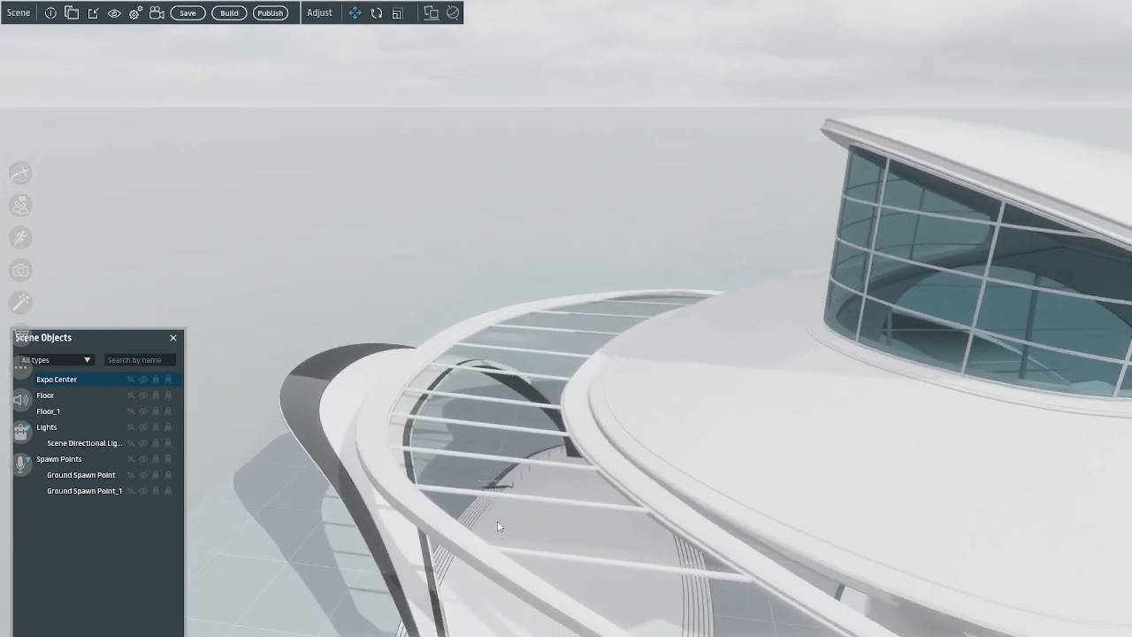
Open the Expo Center's material settings and compare the tints of KB3D_OAS_GlassDarkBlueTintA and KB3D_OAS_GlassMetallicTransparent
right_click(62, 377)
left_click(78, 522)
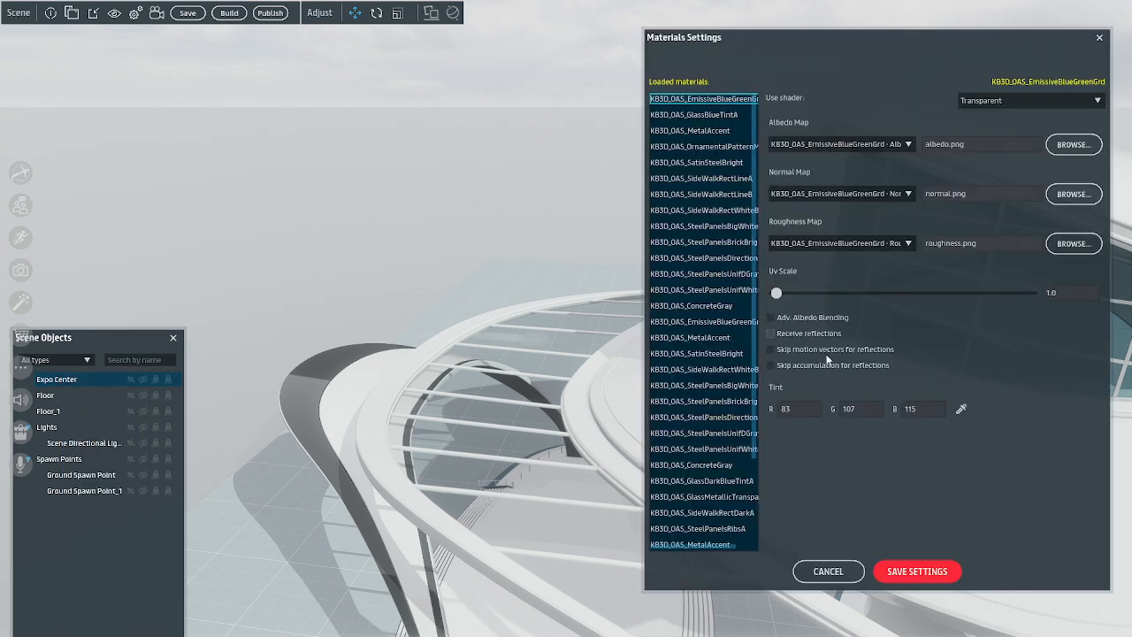
scroll(714, 338, "down", 3)
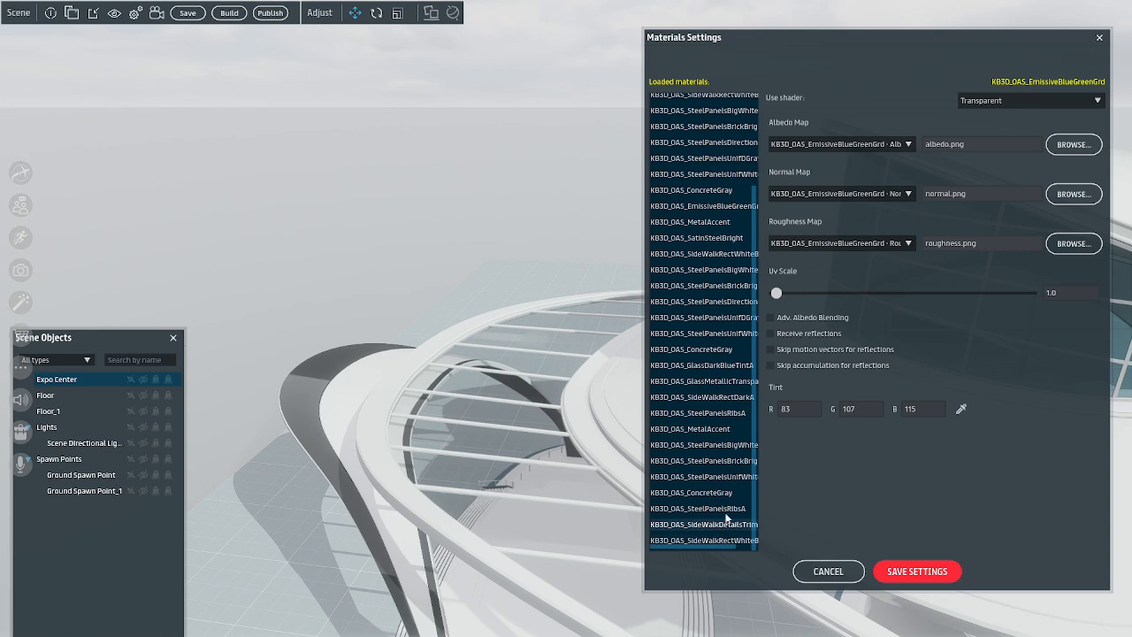
left_click(713, 364)
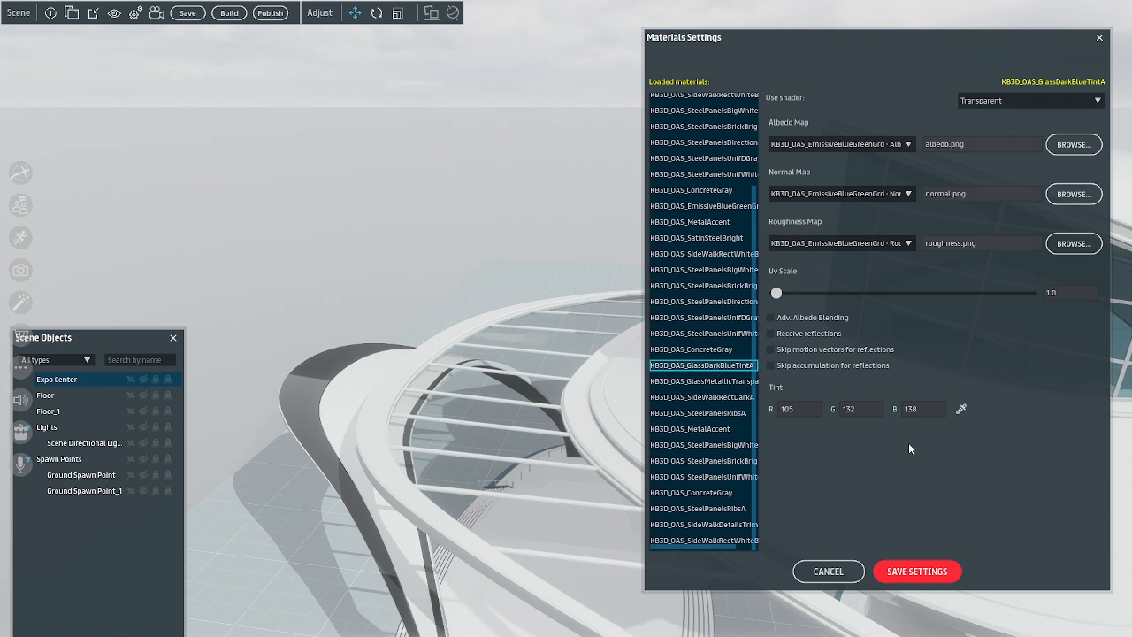
left_click(713, 382)
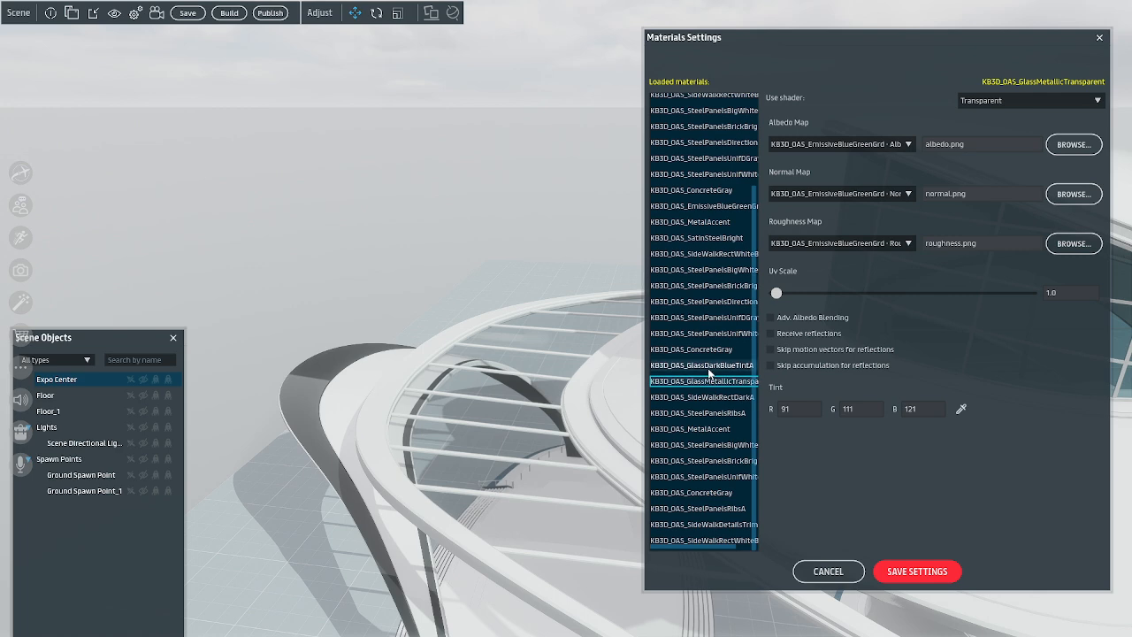
left_click(711, 366)
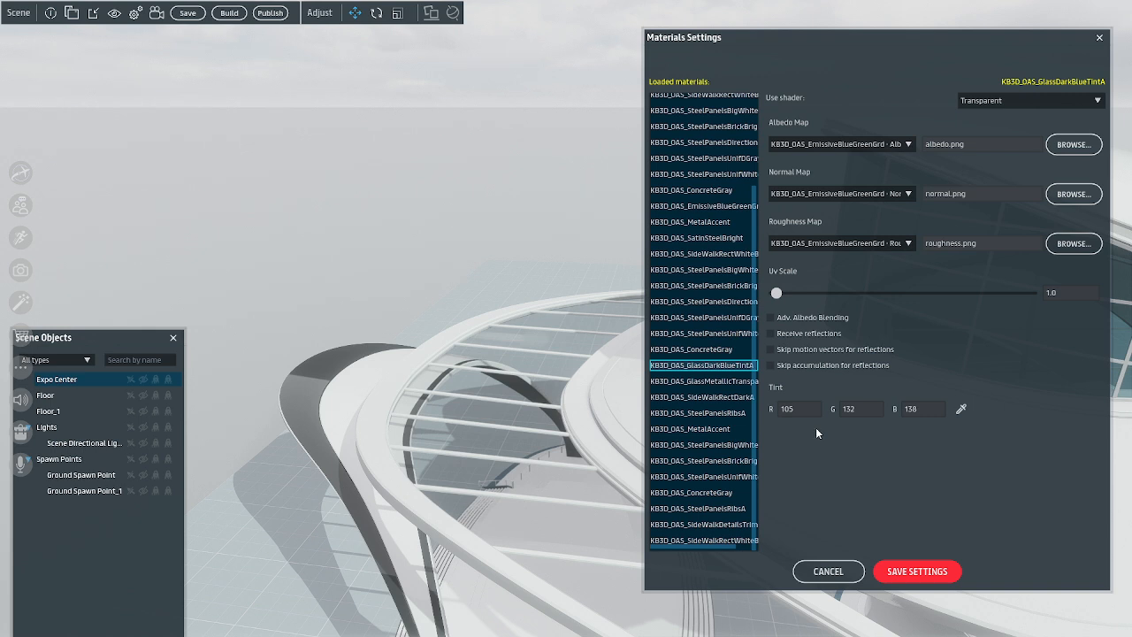
Tint KB3D_OAS_GlassMetallicTransparent with R 105, G 132, B 138 to match the dark blue glass, and save the material settings
left_click(722, 381)
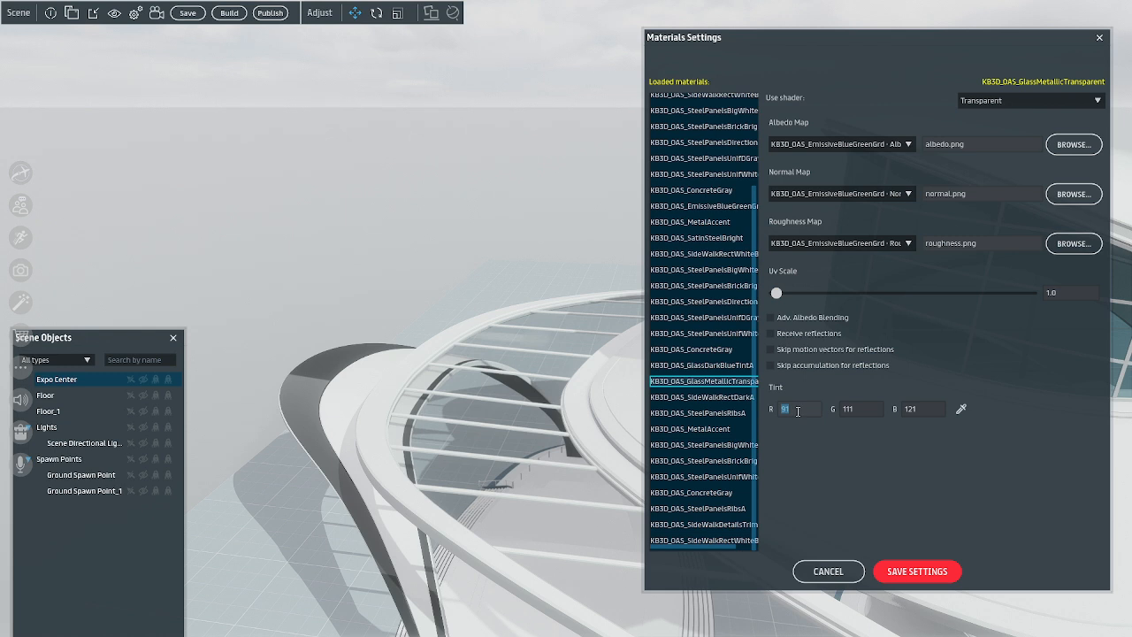
key("Tab")
left_click(934, 409)
type("138")
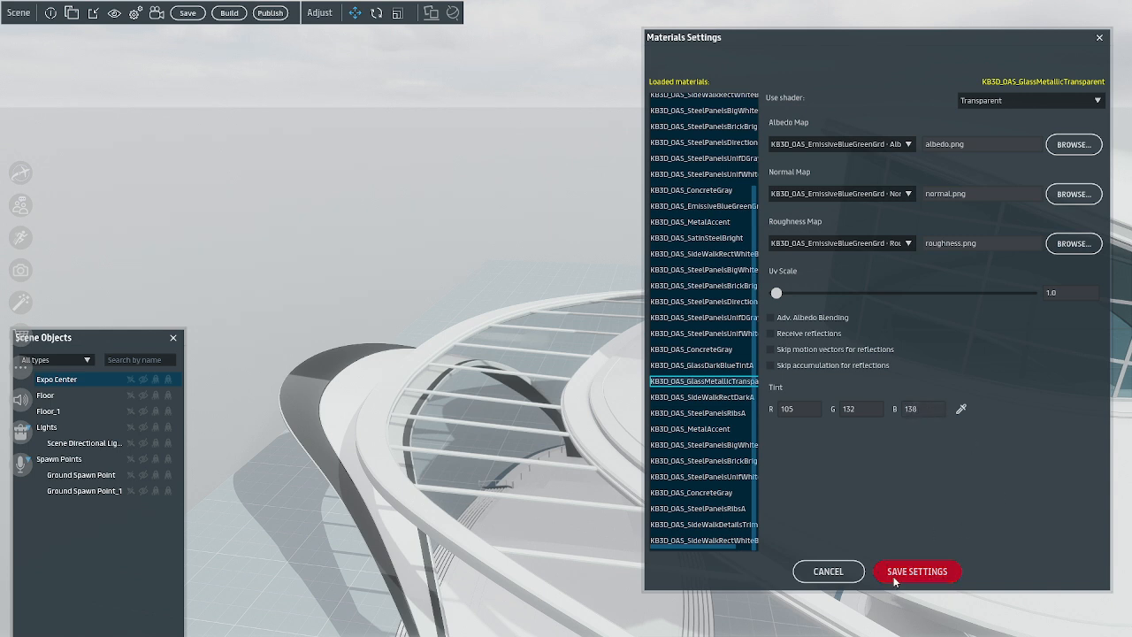
left_click(895, 573)
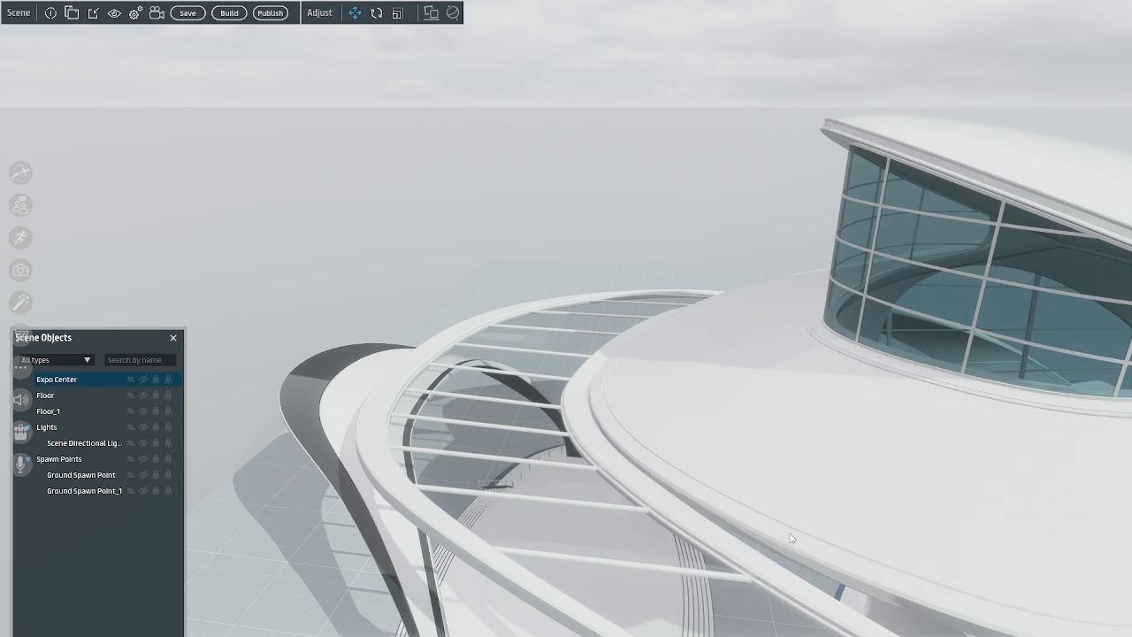
Inspect the glass on the Expo Center's facade and upper windows from several sides, ending with the whole front in view
right_click_drag(897, 576, 607, 513)
scroll(836, 540, "down", 4)
scroll(836, 541, "up", 2)
scroll(607, 513, "up", 3)
scroll(608, 509, "down", 3)
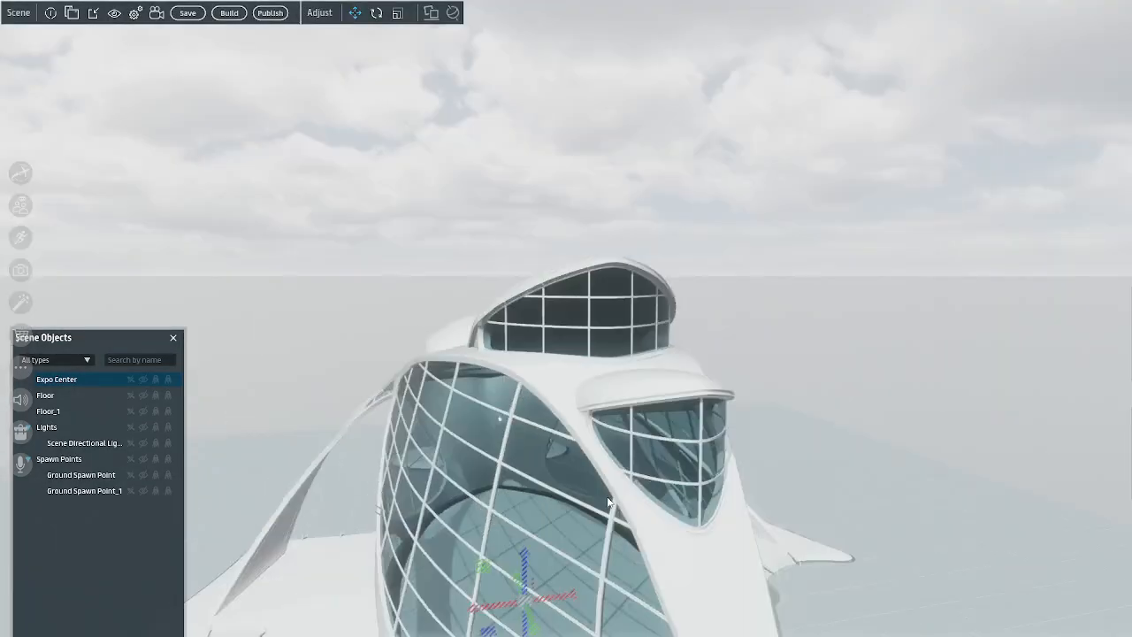
scroll(675, 484, "down", 3)
right_click_drag(674, 484, 799, 552)
scroll(801, 544, "up", 4)
scroll(796, 555, "down", 4)
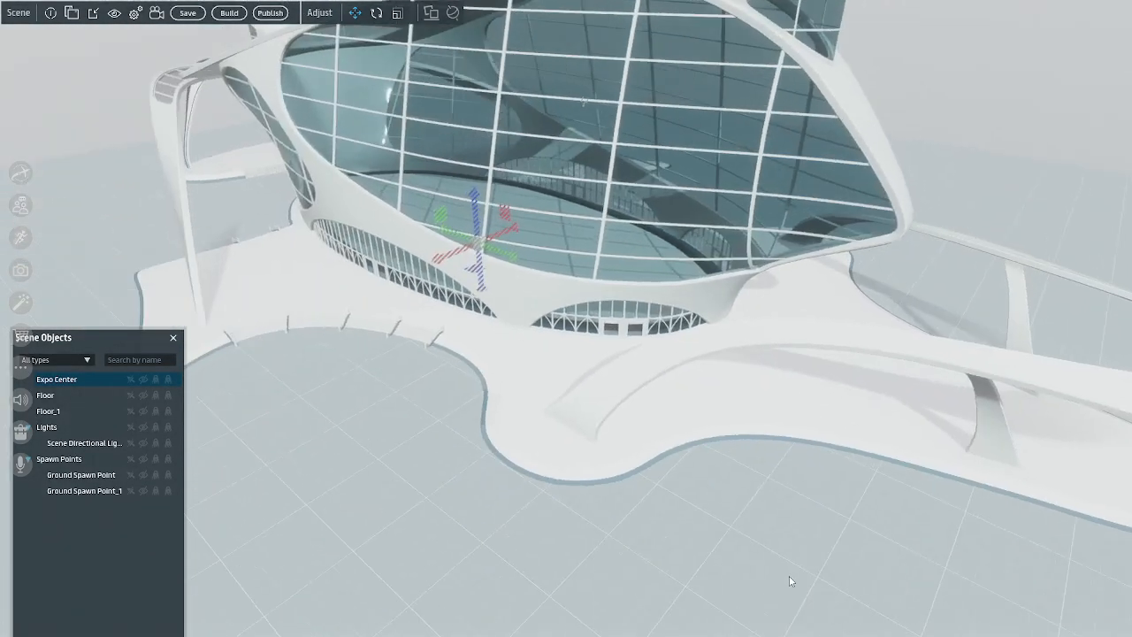
scroll(792, 565, "up", 5)
scroll(796, 564, "down", 4)
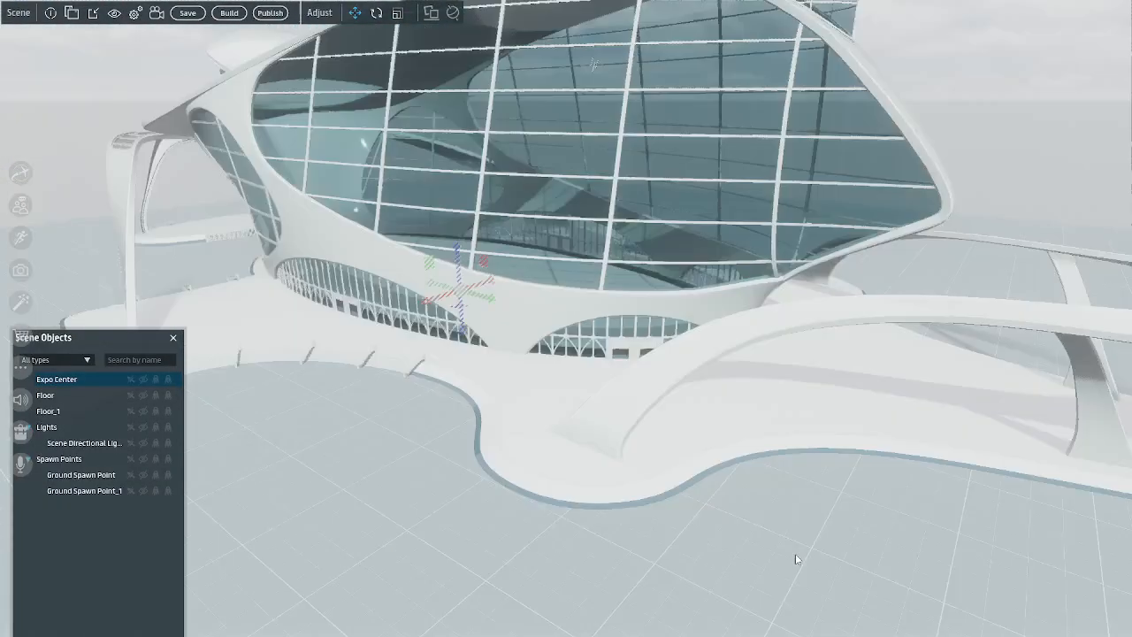
right_click_drag(795, 558, 860, 557)
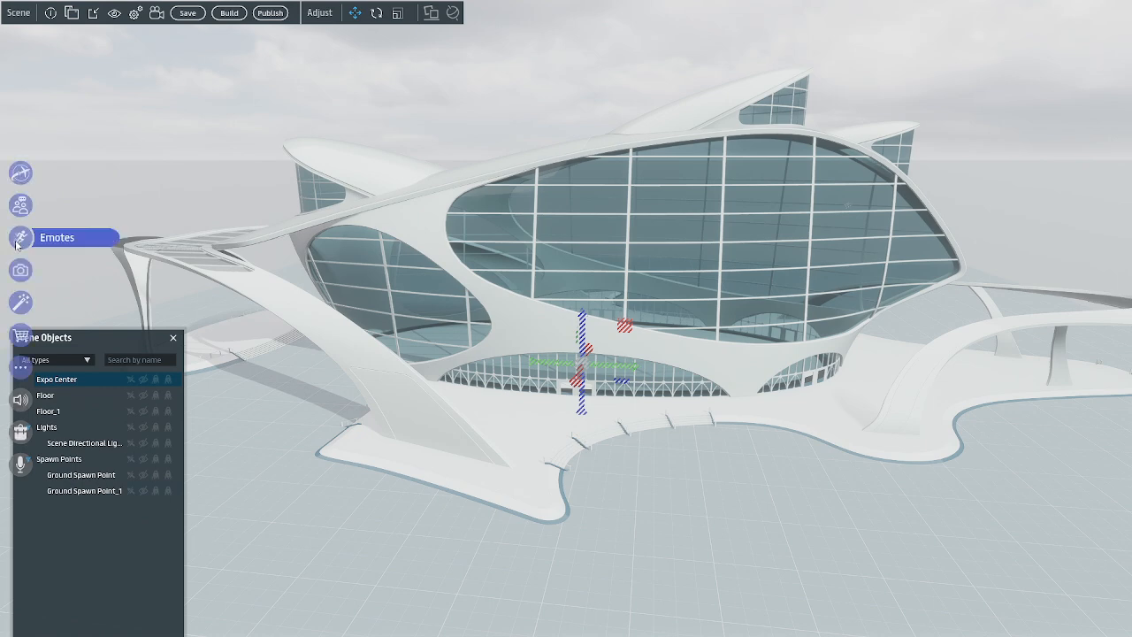
right_click(53, 380)
left_click(74, 522)
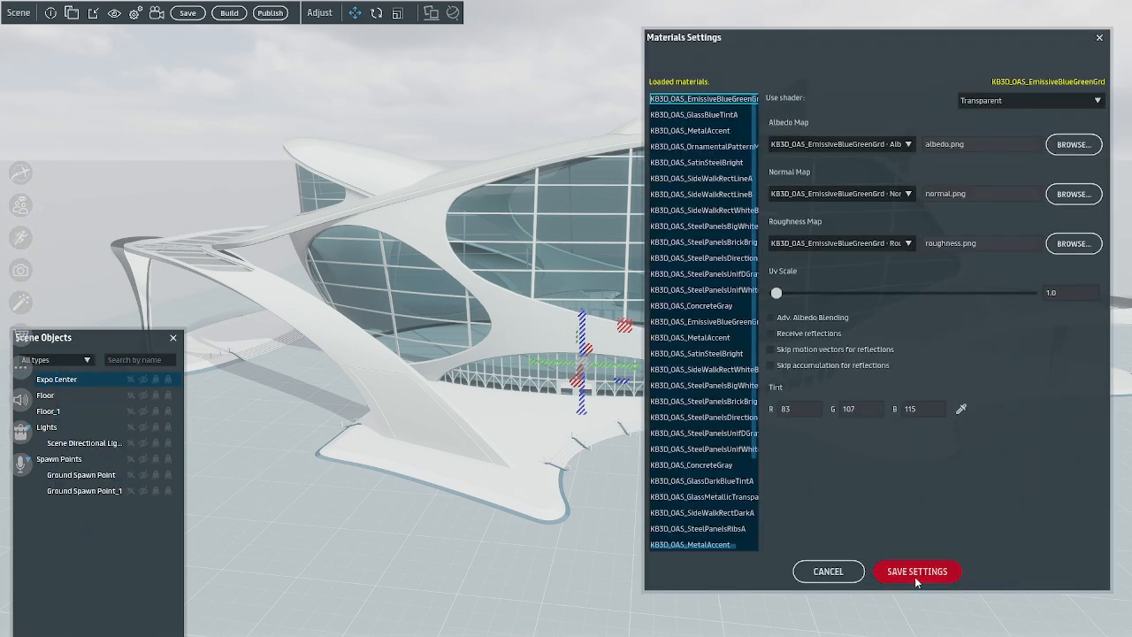
left_click(919, 572)
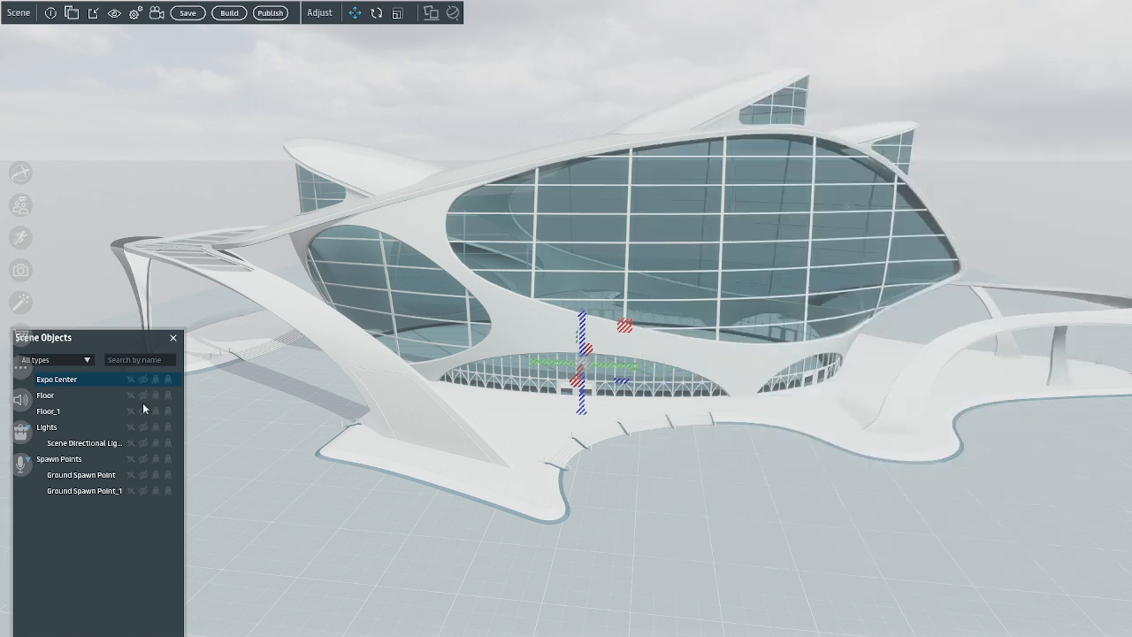
Reopen the Expo Center's material settings, tint KB3D_OAS_GlassBlueTintA with R 105, G 132, B 138, and save the settings
right_click(92, 378)
left_click(122, 521)
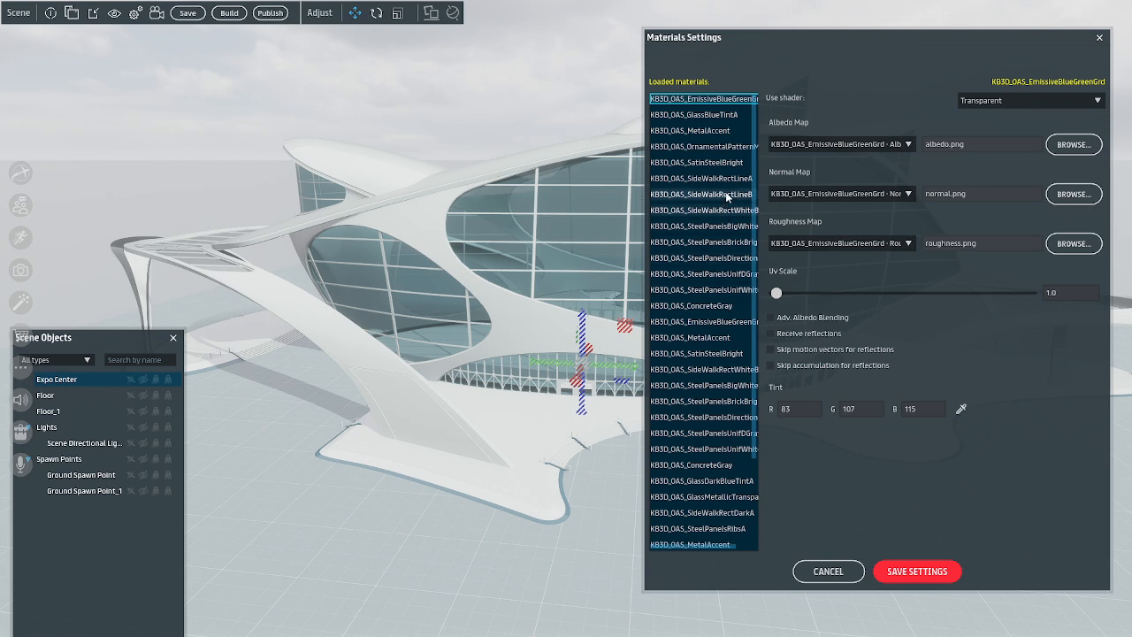
left_click(721, 116)
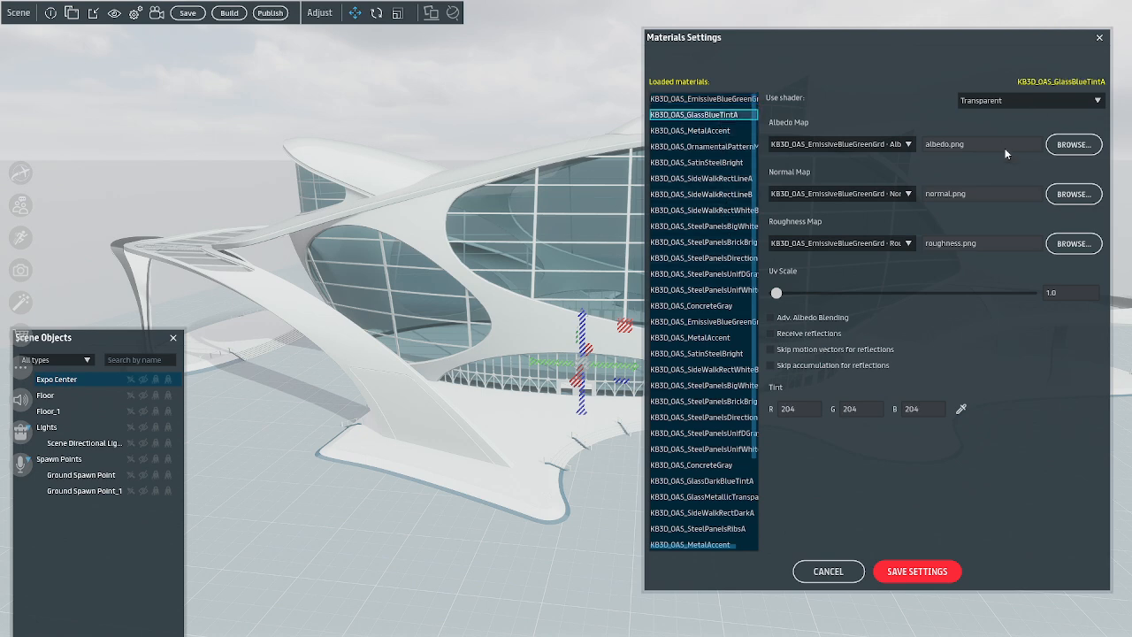
left_click(804, 412)
type("105")
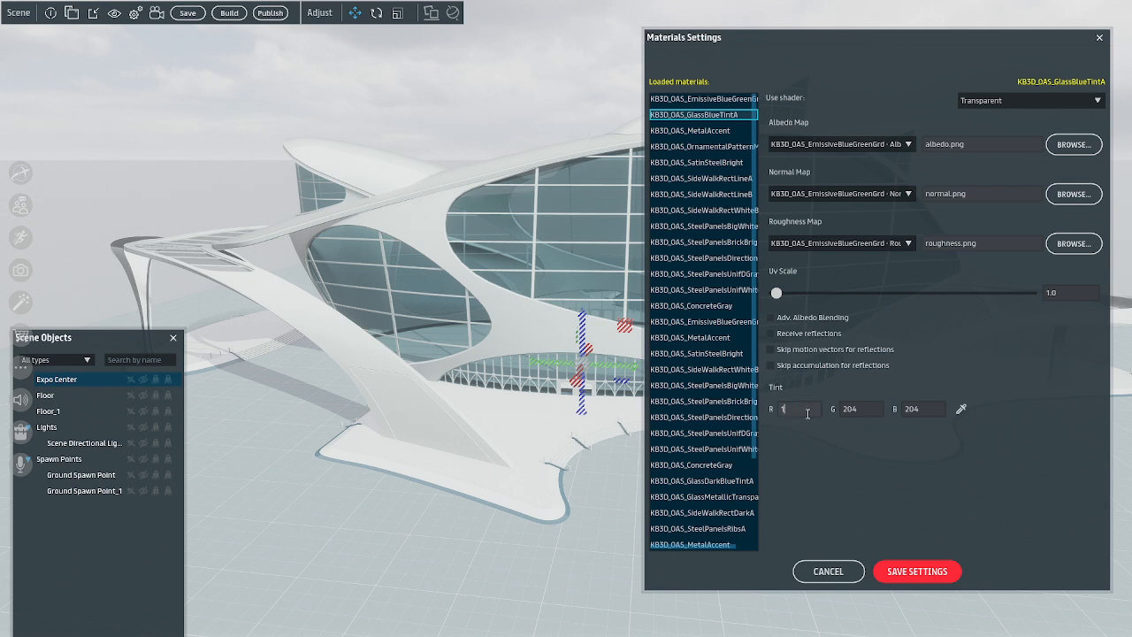
left_click(876, 407)
type("132")
left_click(928, 412)
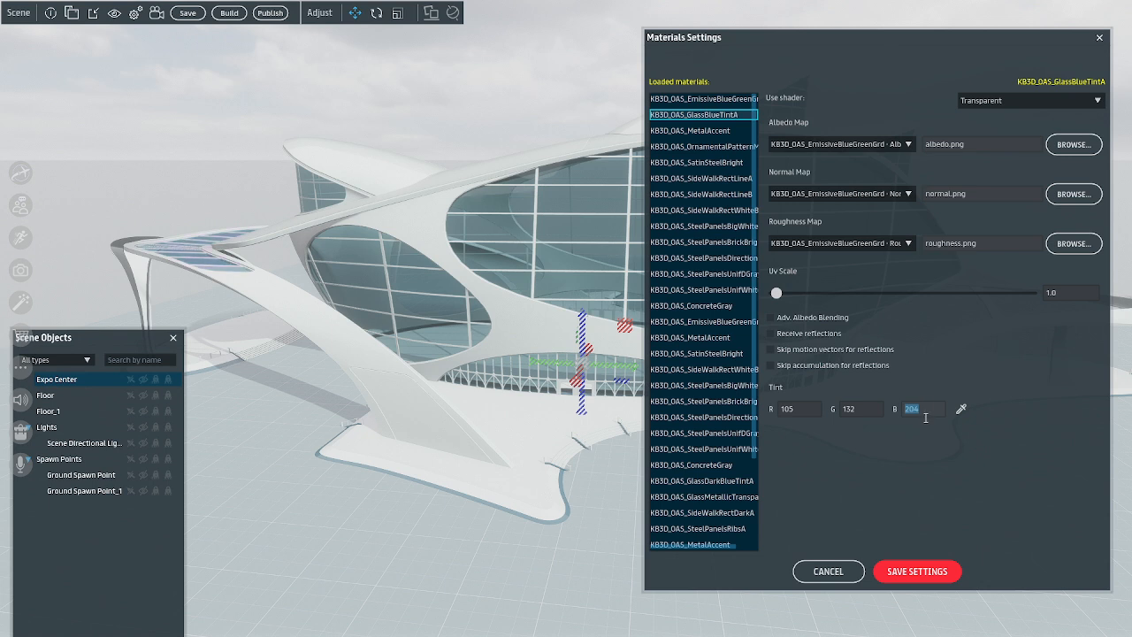
type("138")
left_click(902, 572)
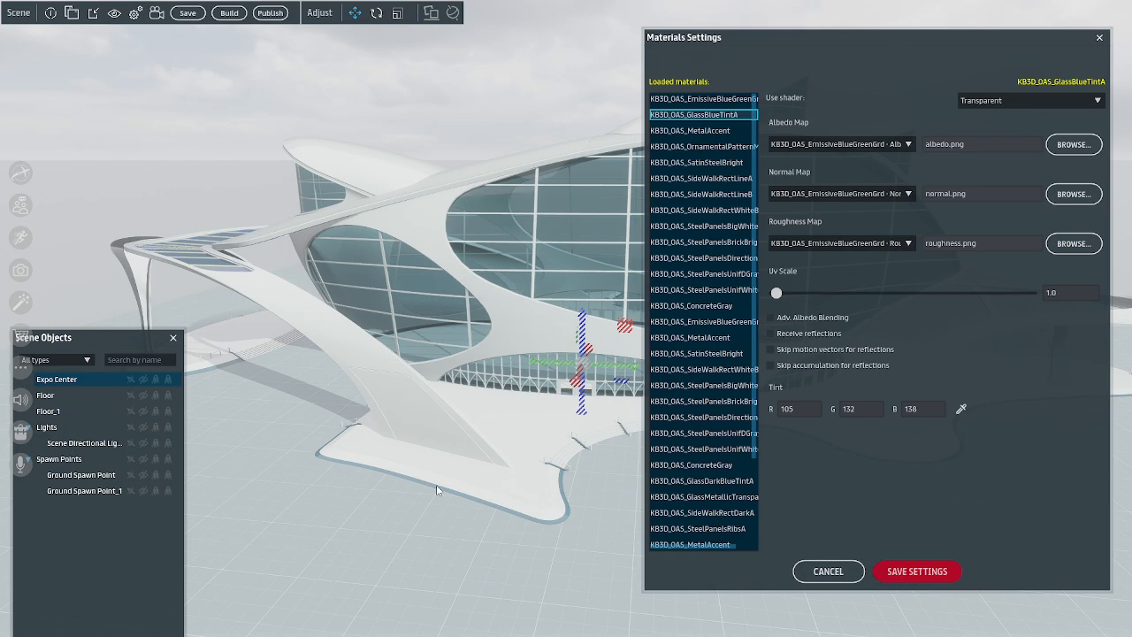
Fly around the Expo Center to examine its retinted glass, ending with the whole front facade in view
right_click_drag(388, 443, 555, 476)
key("w")
key("s")
key("w")
key("s")
key("d")
key("w")
key("s")
key("w")
key("w")
key("s")
key("a")
key("w")
key("f")
key("d")
key("w")
scroll(556, 472, "down", 3)
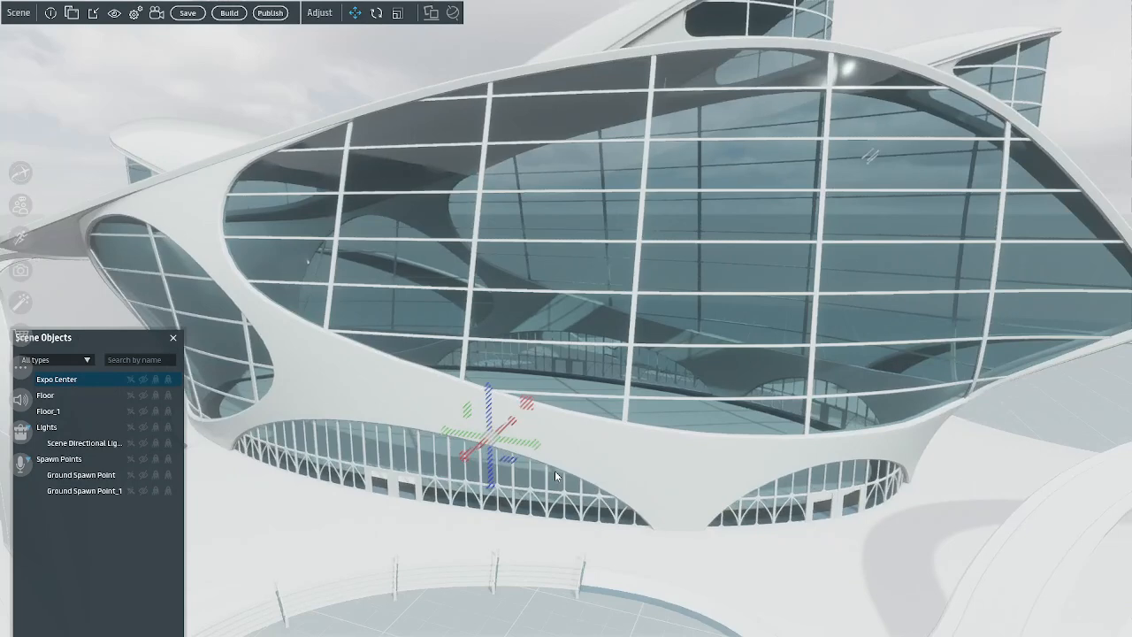
scroll(556, 472, "down", 3)
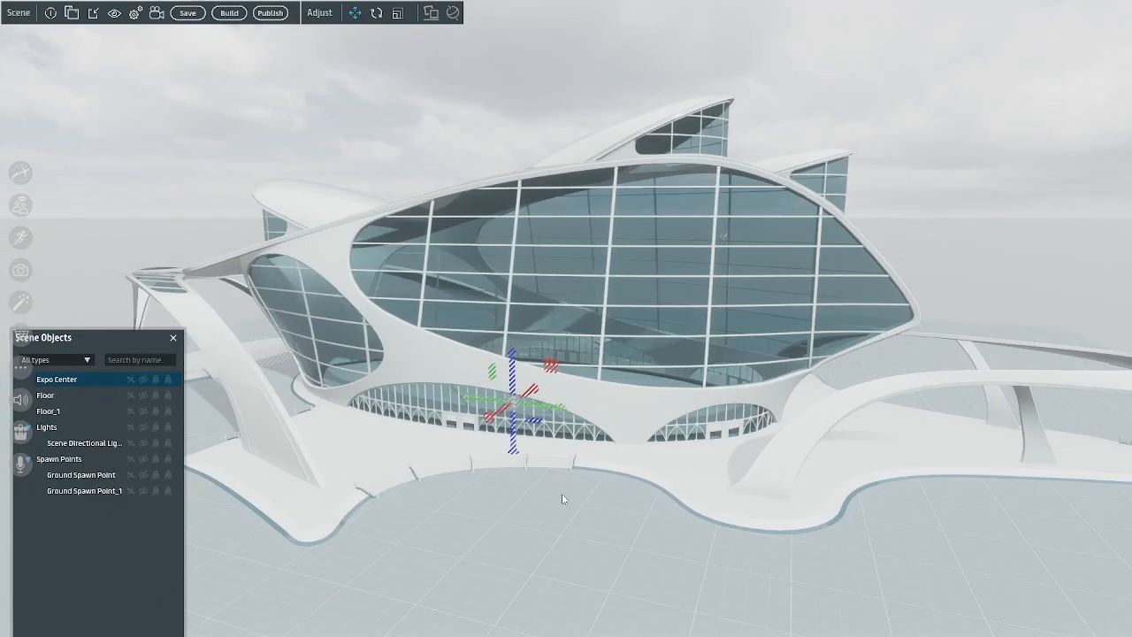